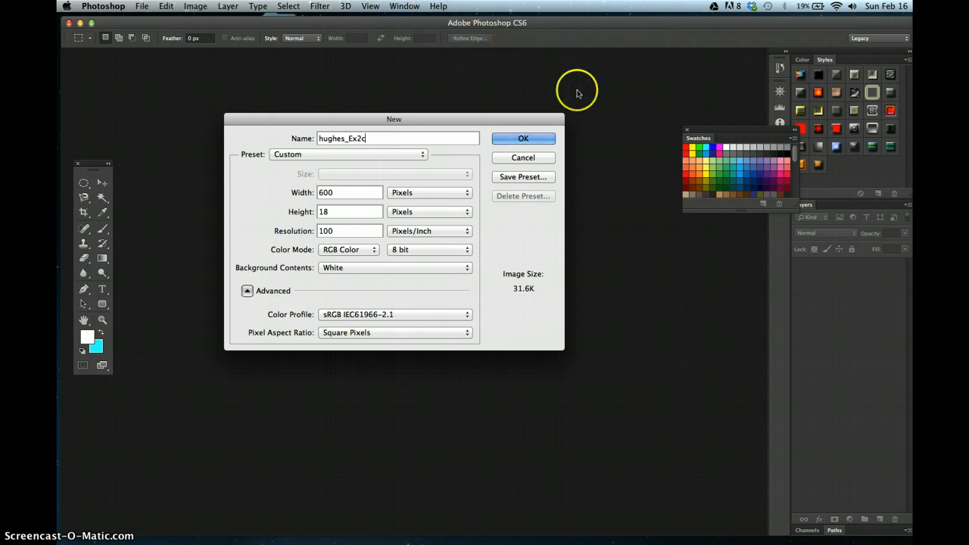
- Create the new document hughes_Ex2c at 500 x 438 pixels with a resolution of 150 pixels/inch
left_click_drag(331, 192, 283, 188)
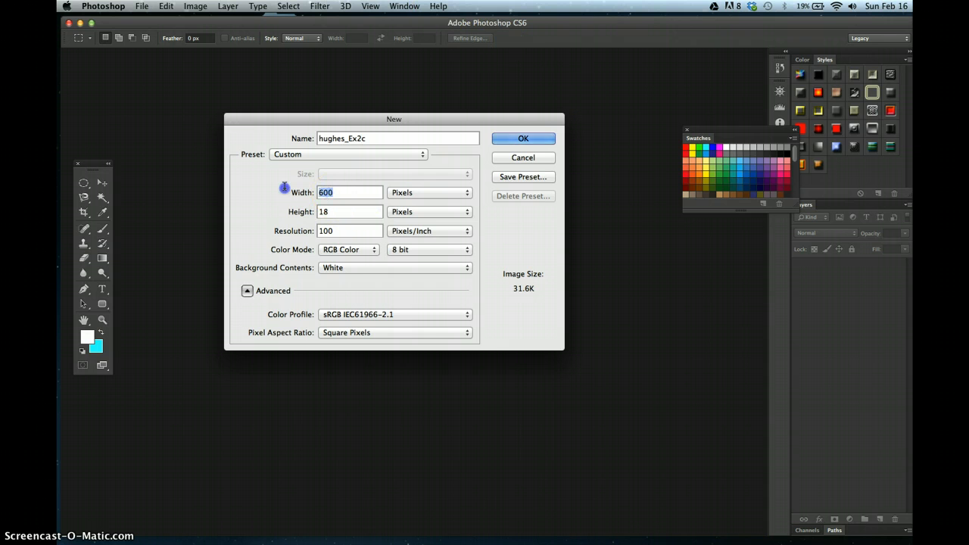
type("5")
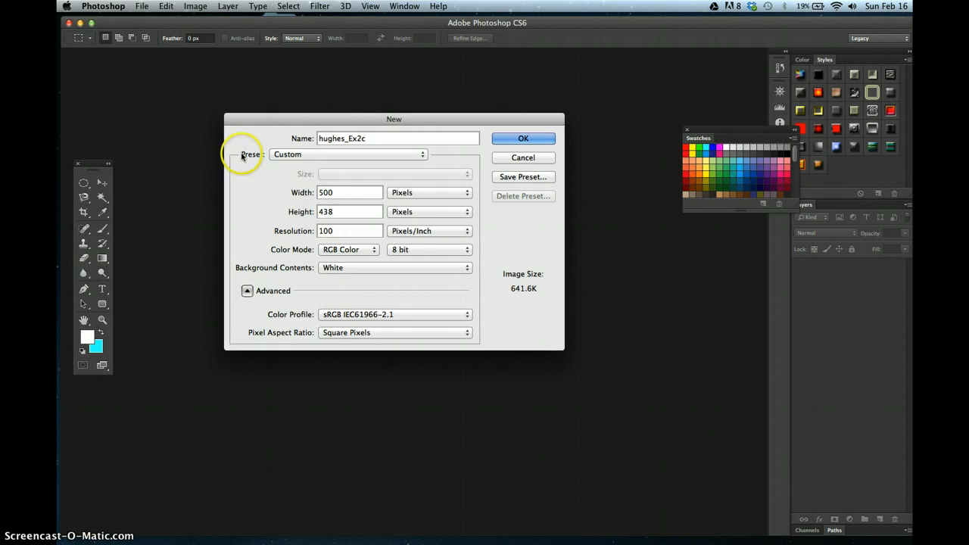
left_click(337, 231)
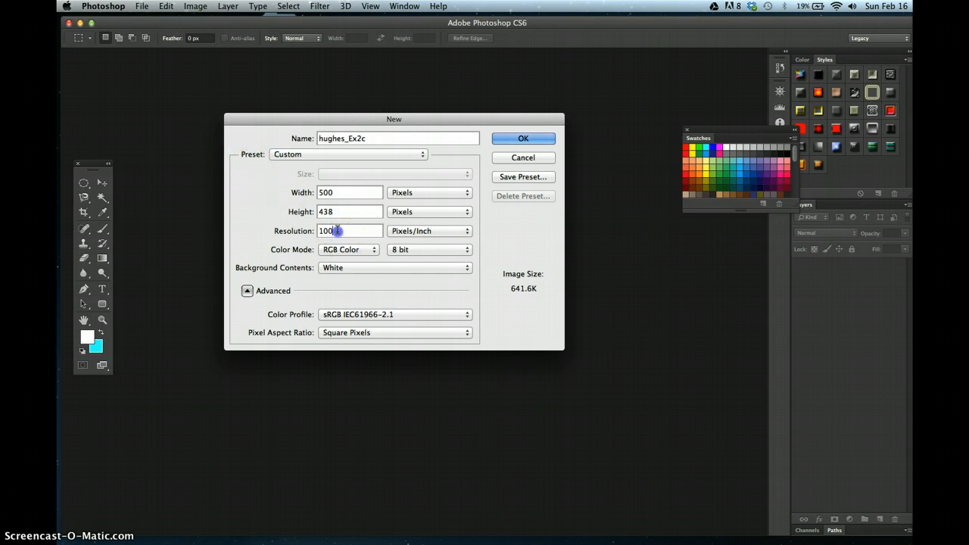
key("BackSpace")
type("50")
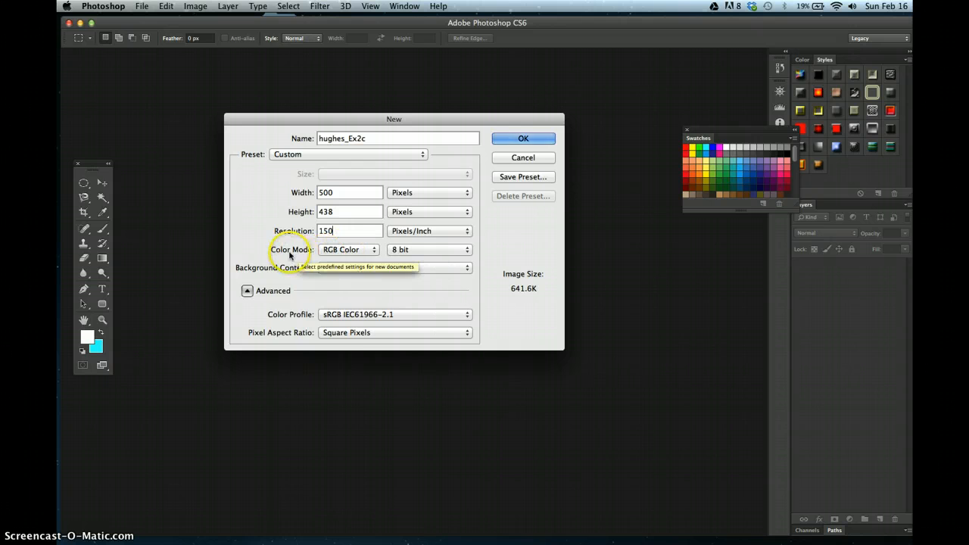
left_click(524, 138)
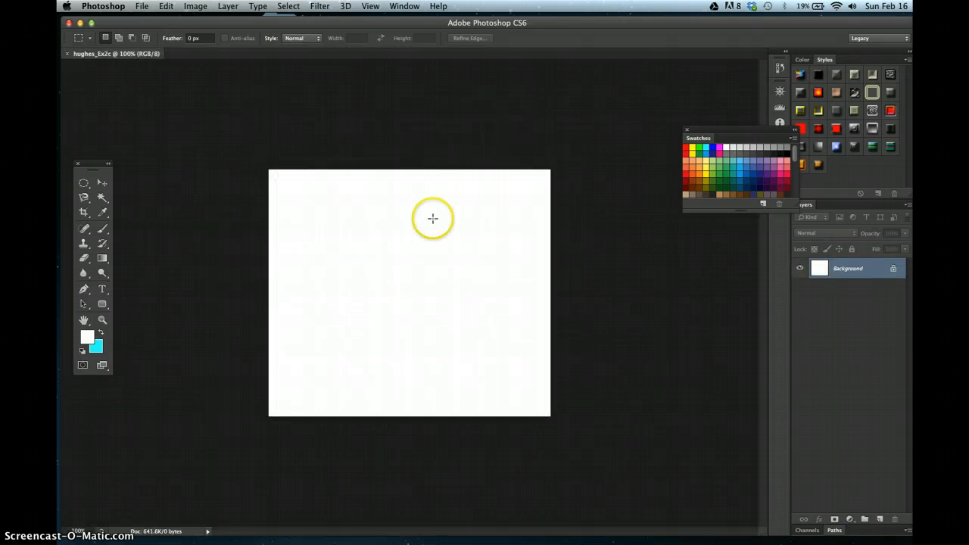
- Add the text "CMYK" near the canvas's upper left and colour it blue
left_click(105, 287)
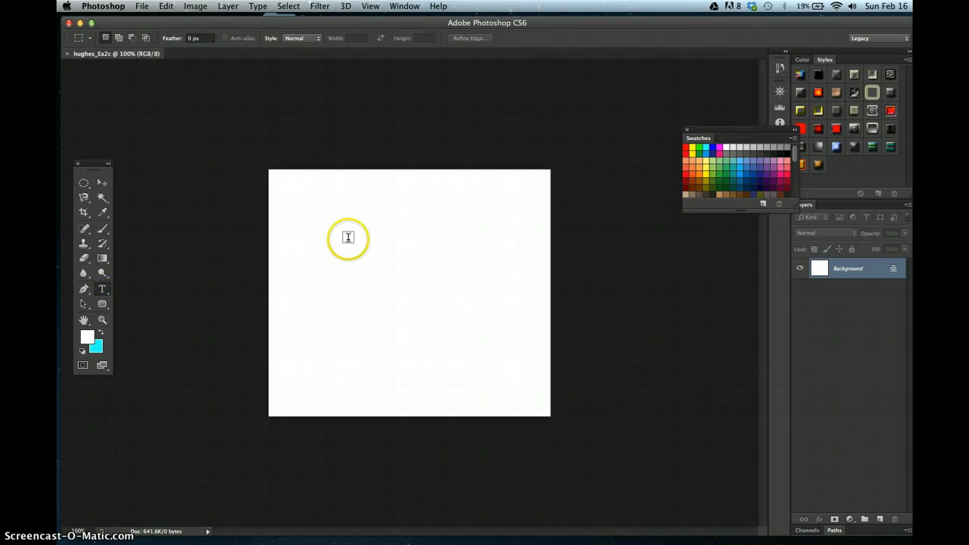
left_click(333, 212)
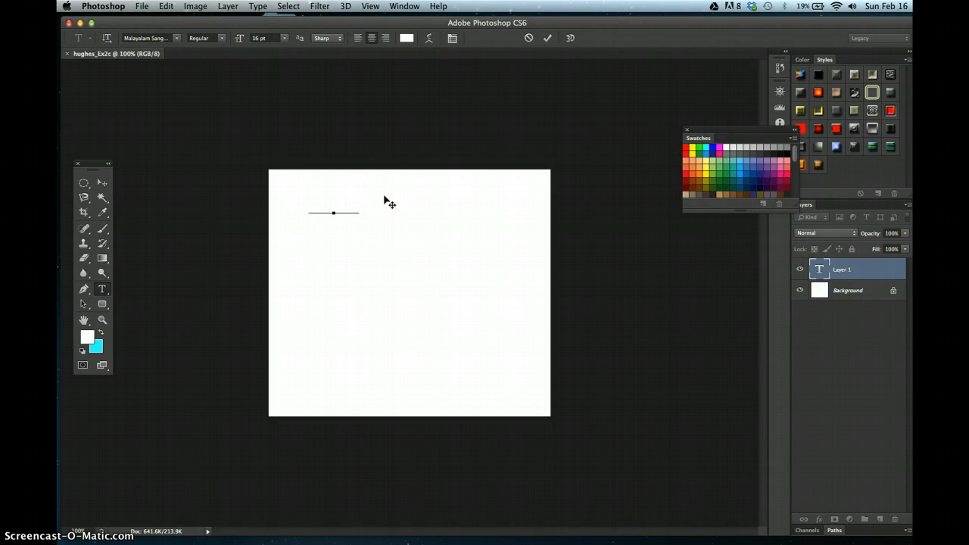
key("super+a")
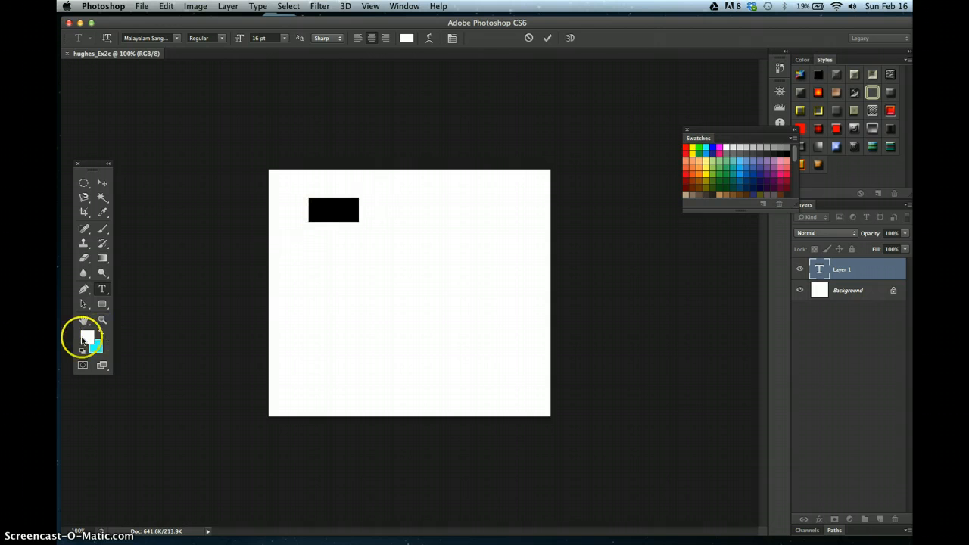
left_click(713, 145)
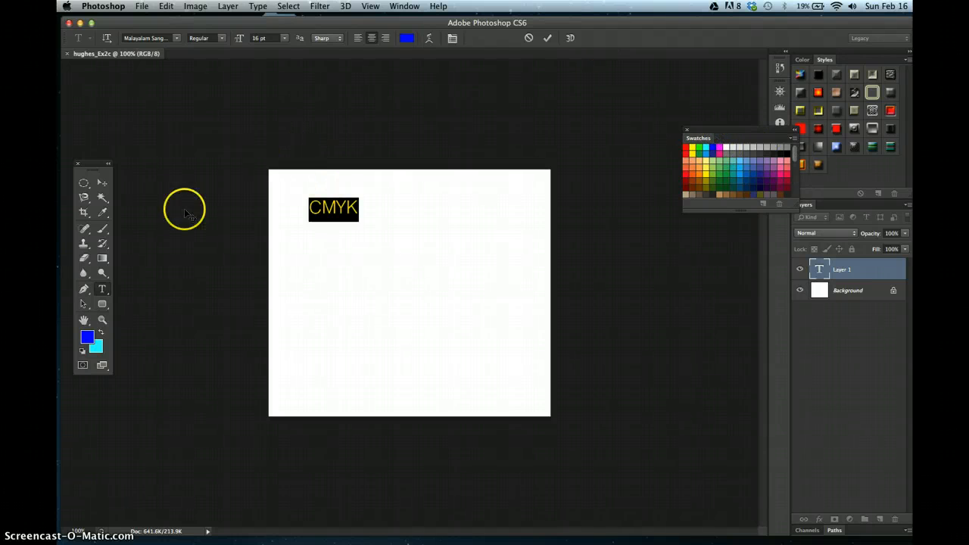
left_click(103, 189)
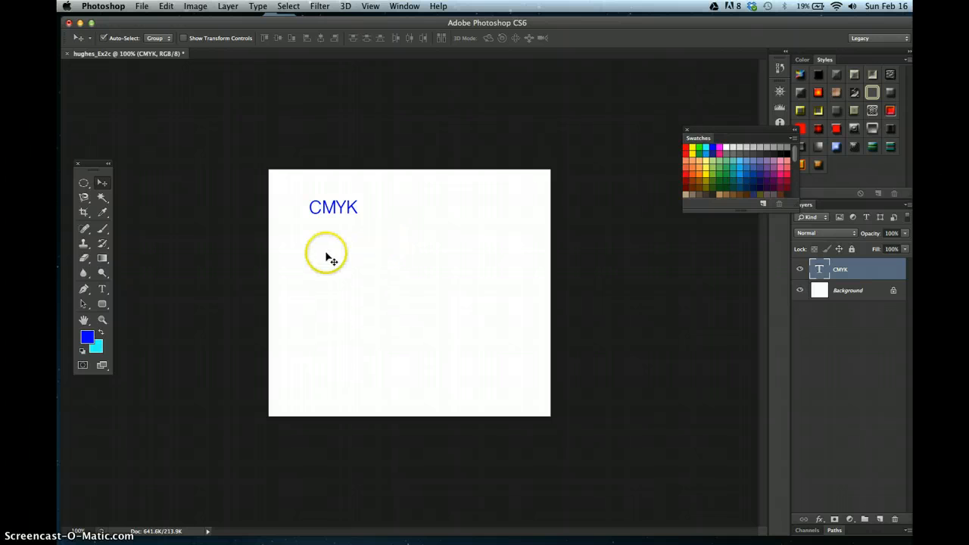
- Place the Screen Shot 8.05 PM.png image from the Desktop's 13_ME > Photos folder into the document
left_click(145, 7)
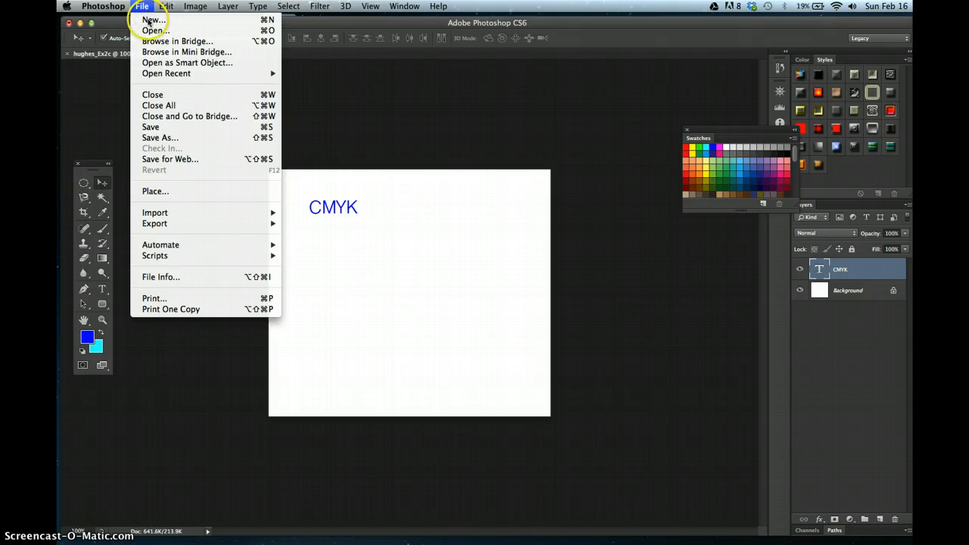
left_click(173, 192)
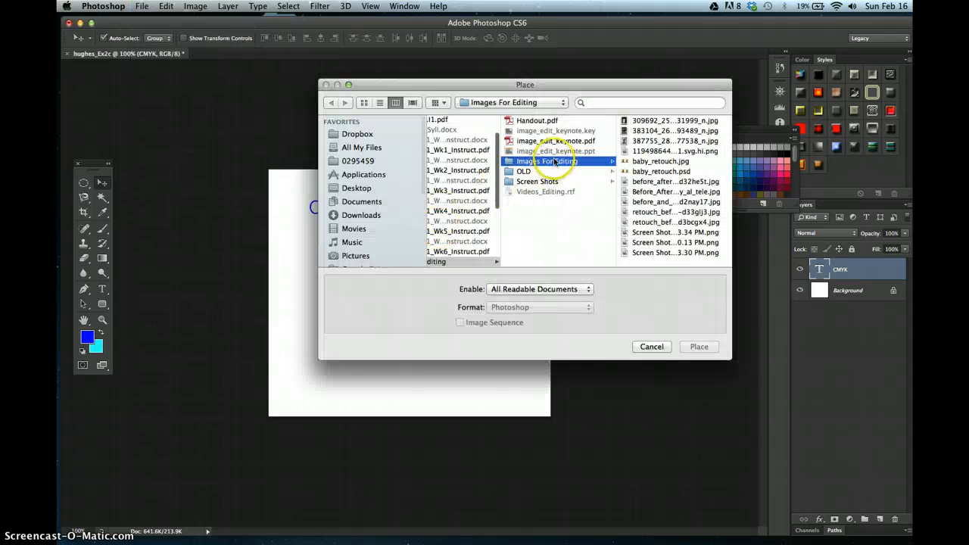
left_click(353, 188)
left_click(455, 130)
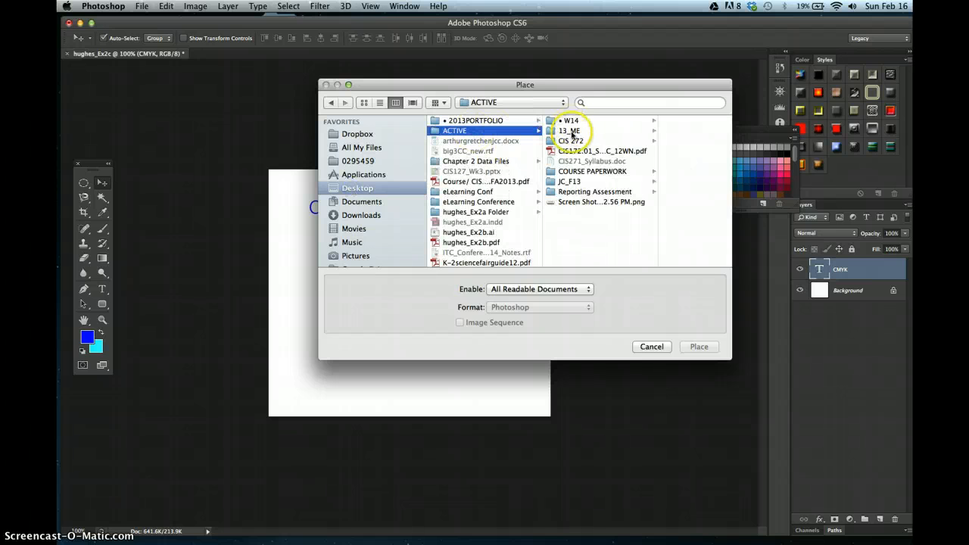
left_click(568, 122)
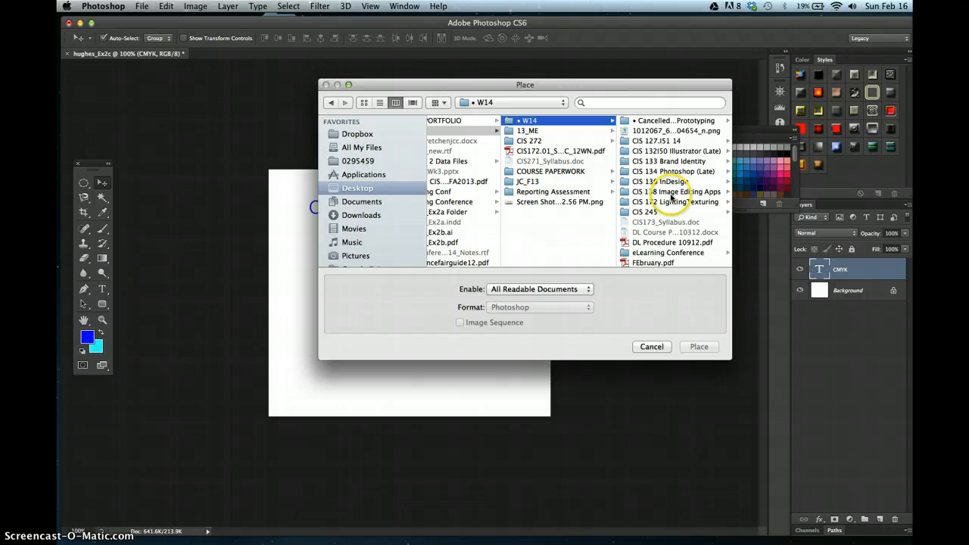
left_click(528, 130)
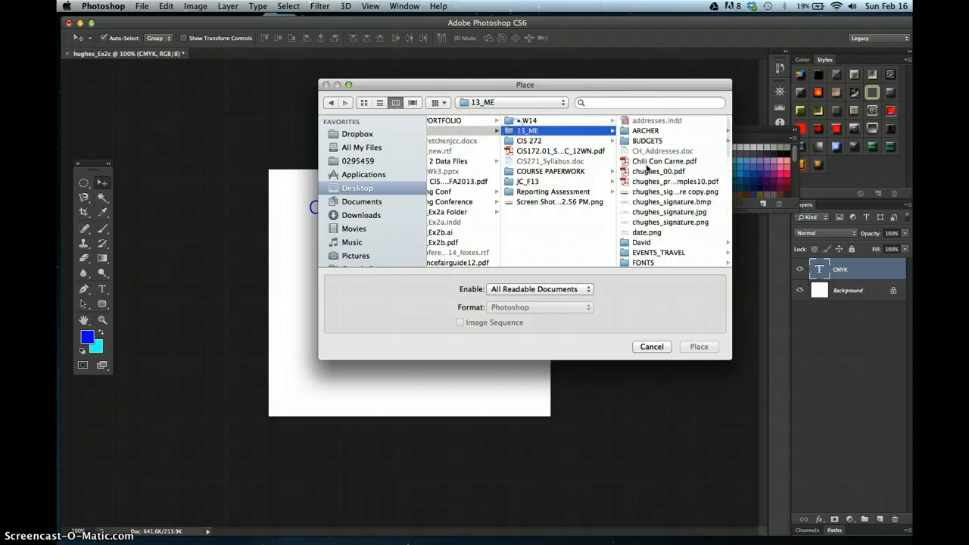
scroll(718, 190, "down", 5)
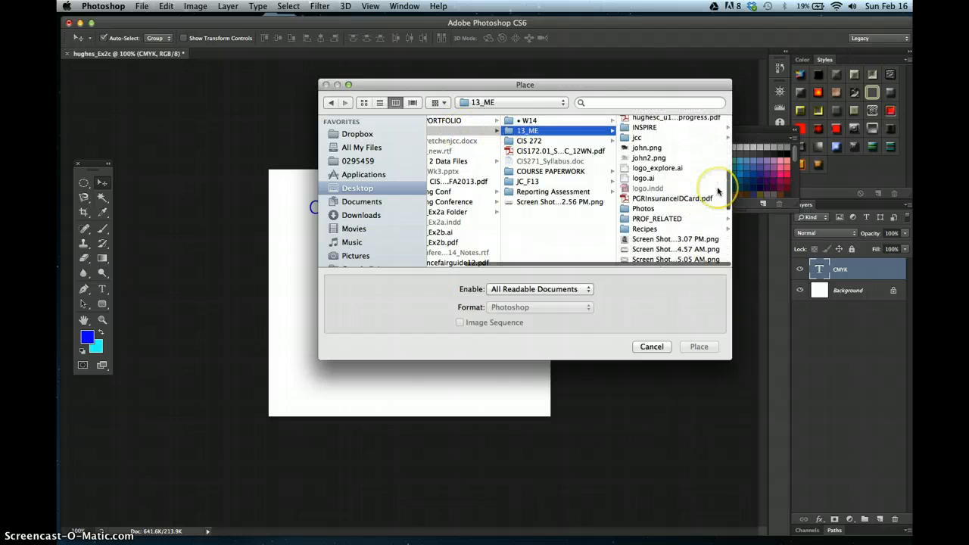
left_click(644, 209)
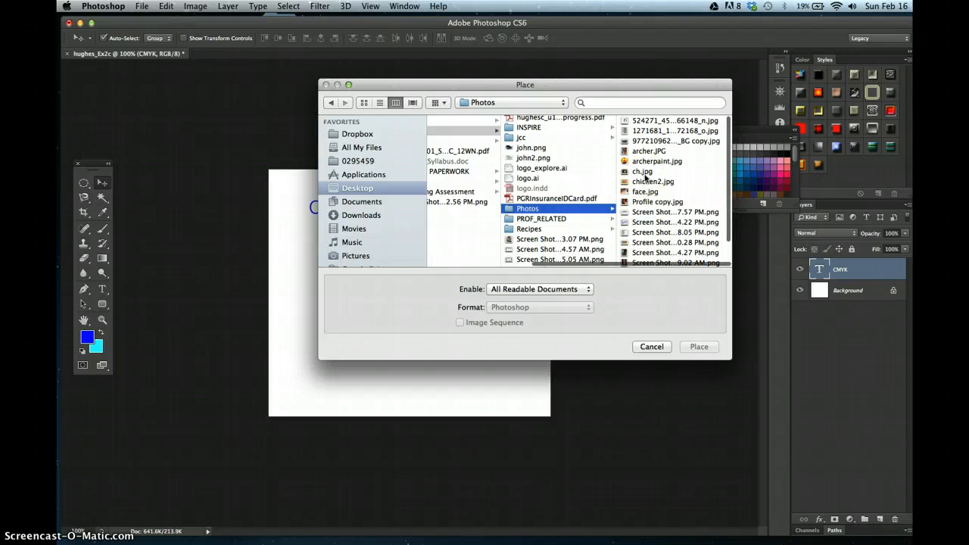
scroll(645, 178, "down", 3)
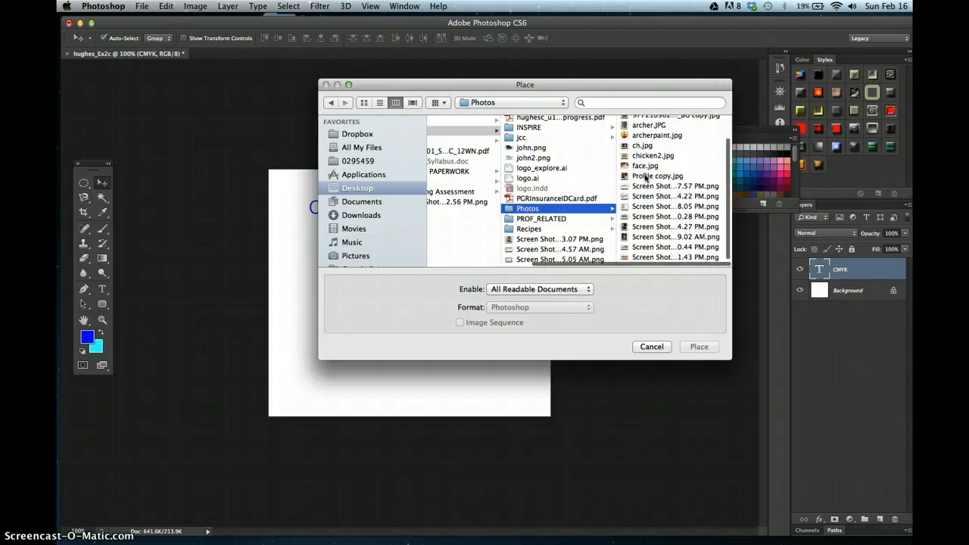
scroll(645, 178, "up", 1)
left_click(645, 212)
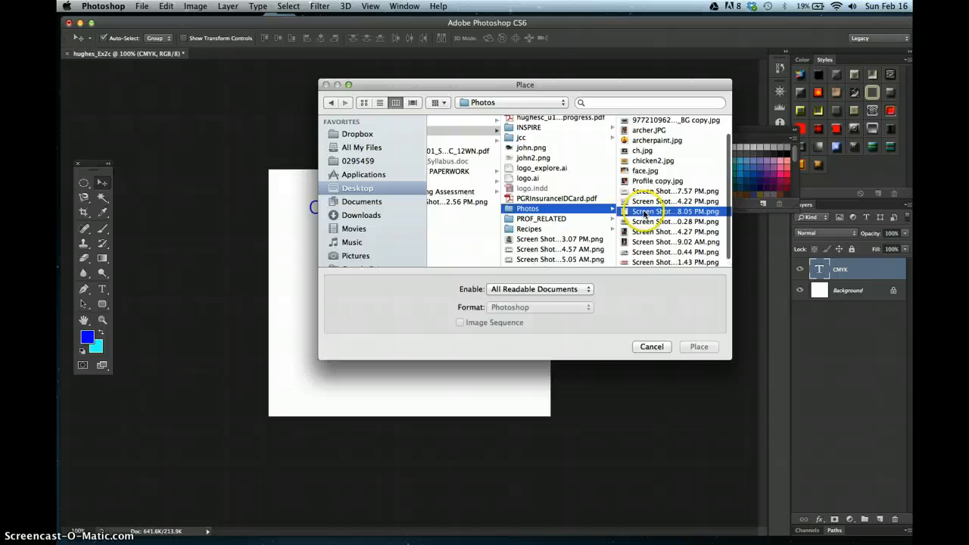
left_click(695, 348)
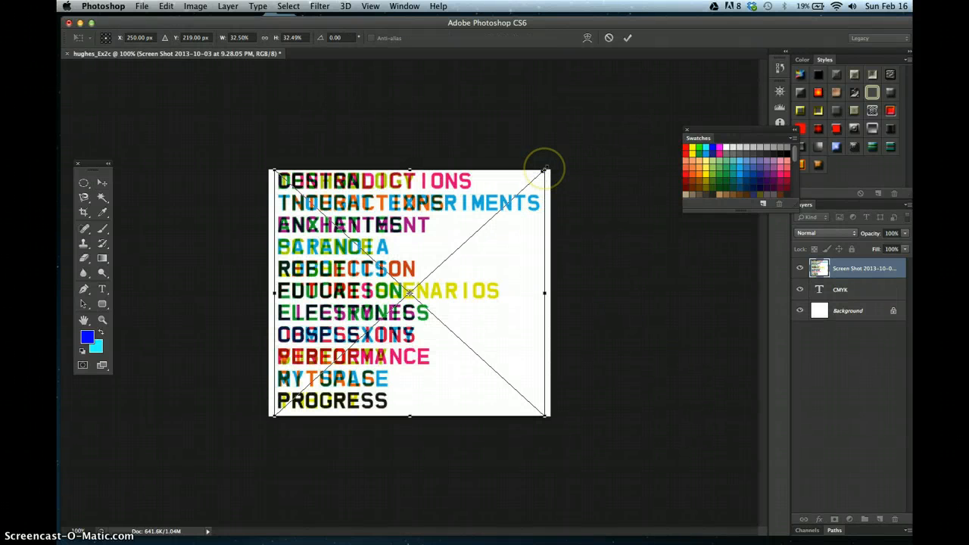
- Scale the placed image to about 24% and position it below the CMYK text, committing the transform
left_click_drag(545, 169, 465, 222)
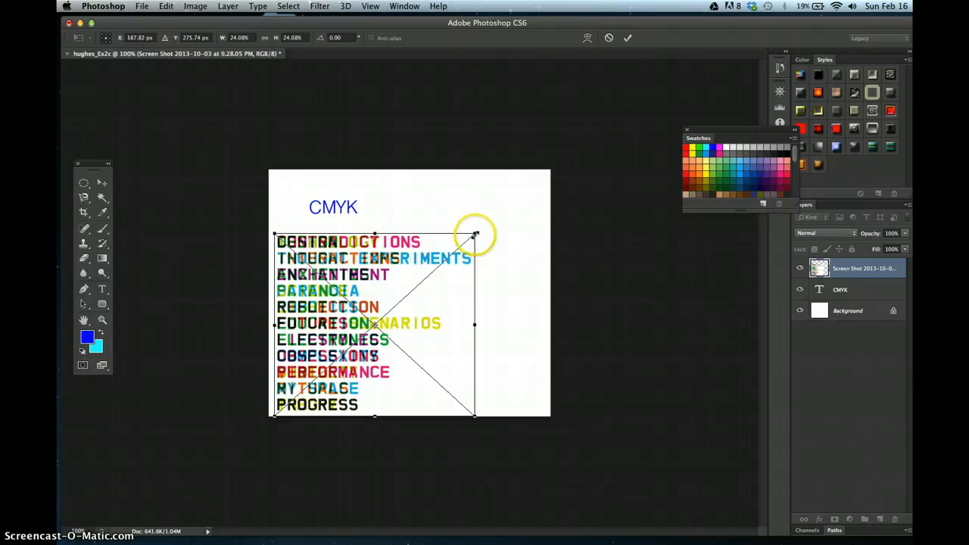
mouse_move(474, 231)
left_mouse_down()
mouse_move(443, 256)
mouse_move(466, 240)
mouse_move(494, 239)
mouse_move(465, 262)
mouse_move(480, 238)
left_mouse_up()
left_click_drag(338, 314, 374, 303)
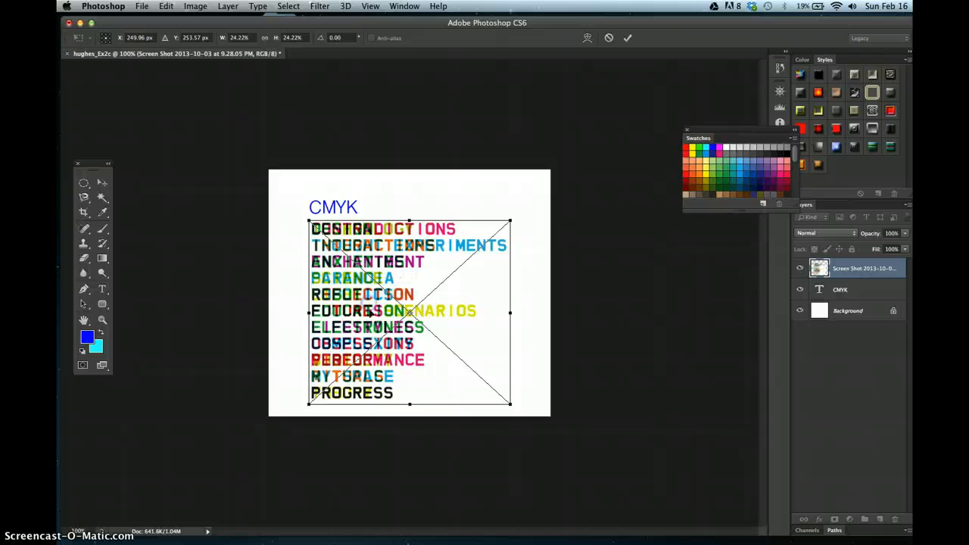
key("Return")
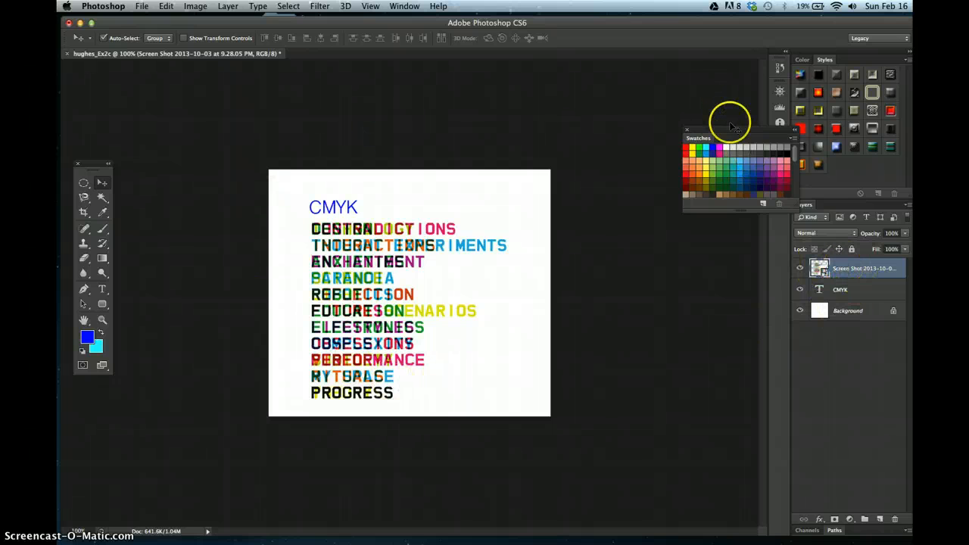
- Rasterize the placed screenshot smart object layer
left_click_drag(732, 127, 674, 123)
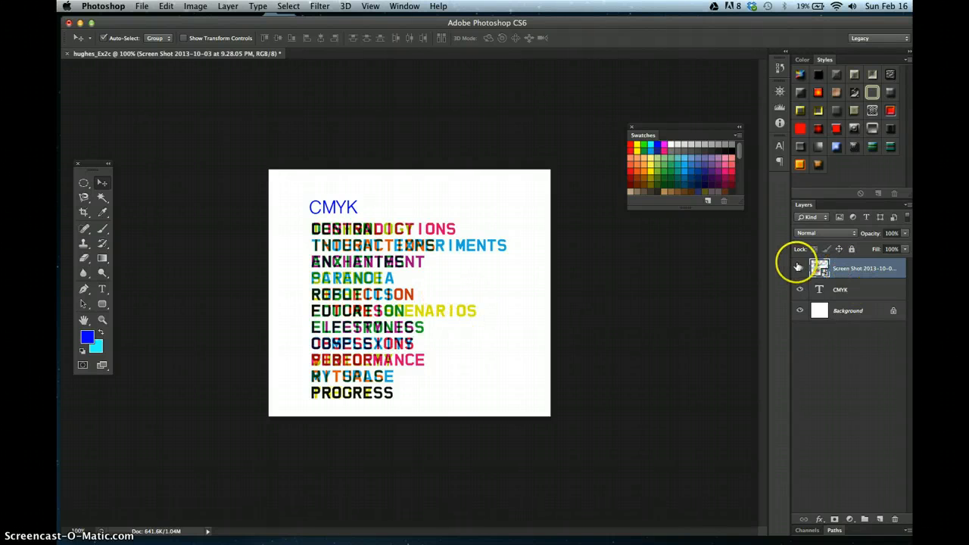
left_click(196, 5)
mouse_move(229, 6)
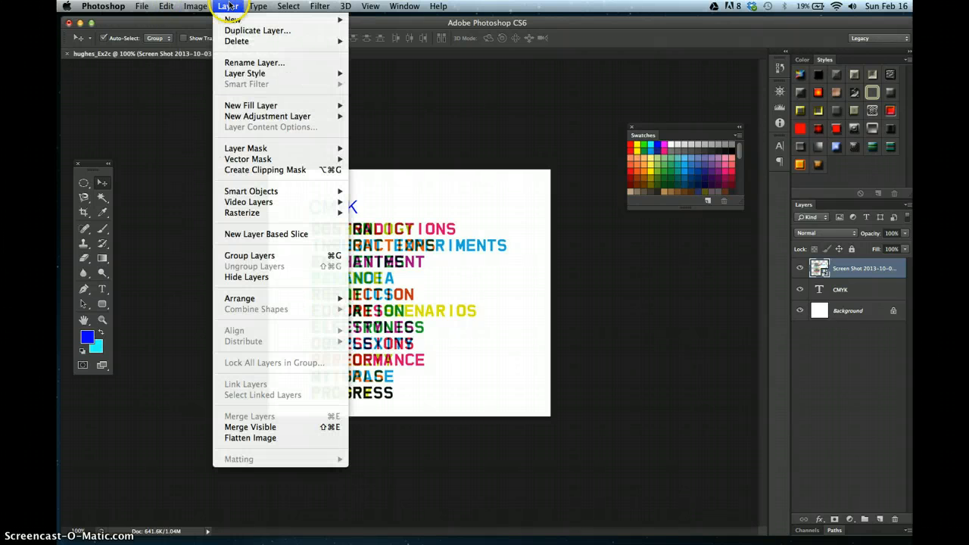
mouse_move(244, 190)
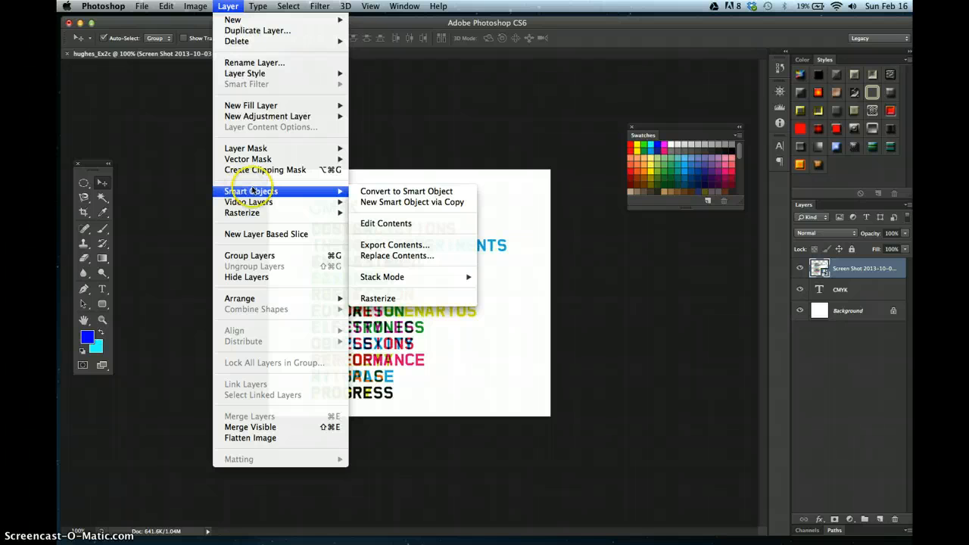
left_click(378, 298)
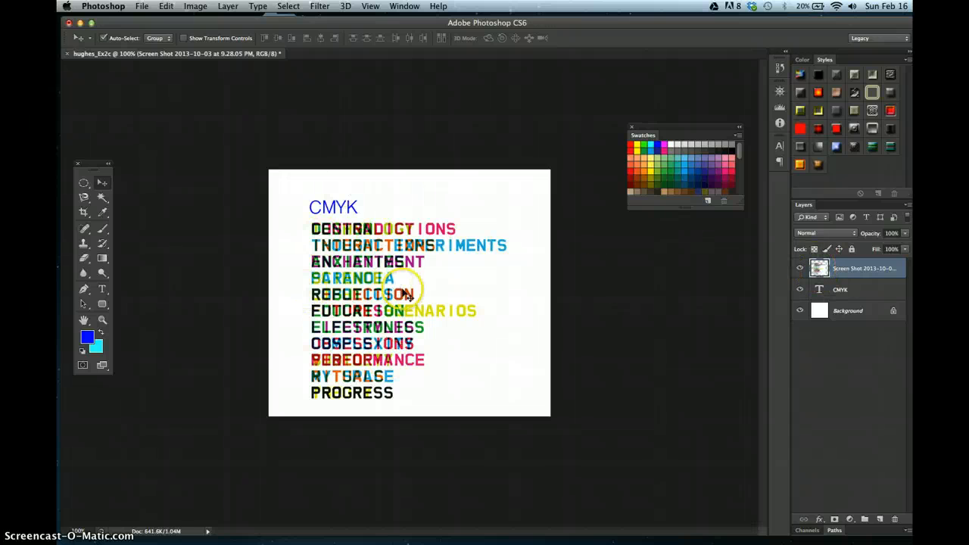
- Select the CMYK type layer and rasterize its type
left_click(851, 296)
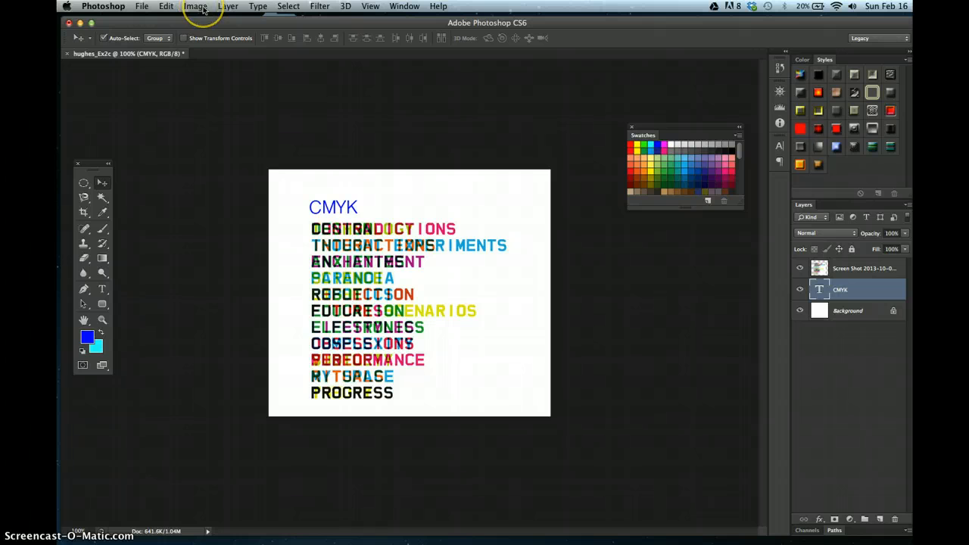
left_click(228, 7)
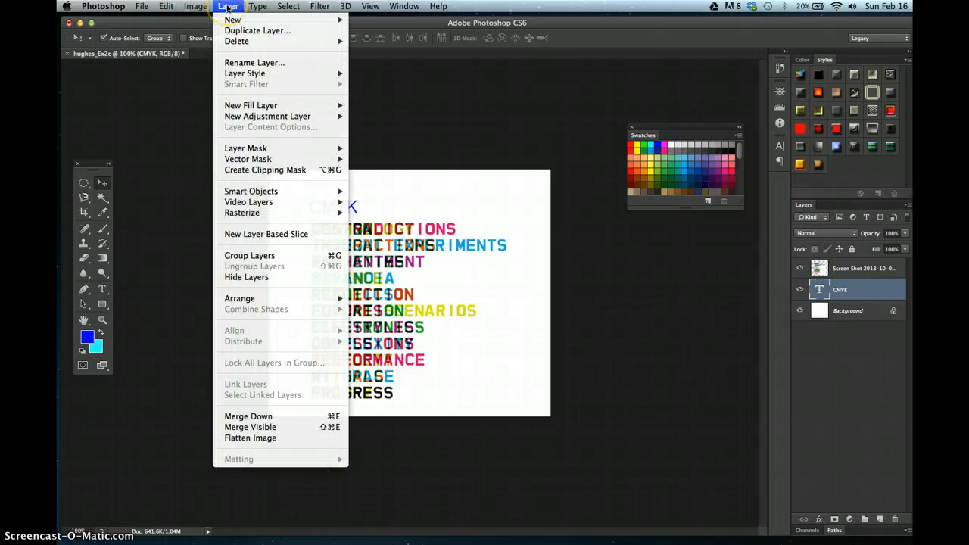
mouse_move(235, 216)
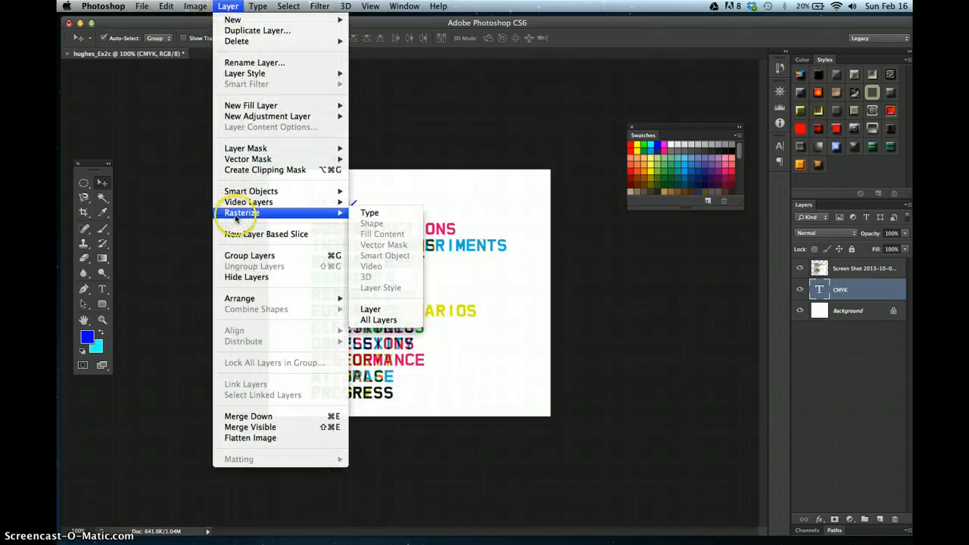
left_click(381, 213)
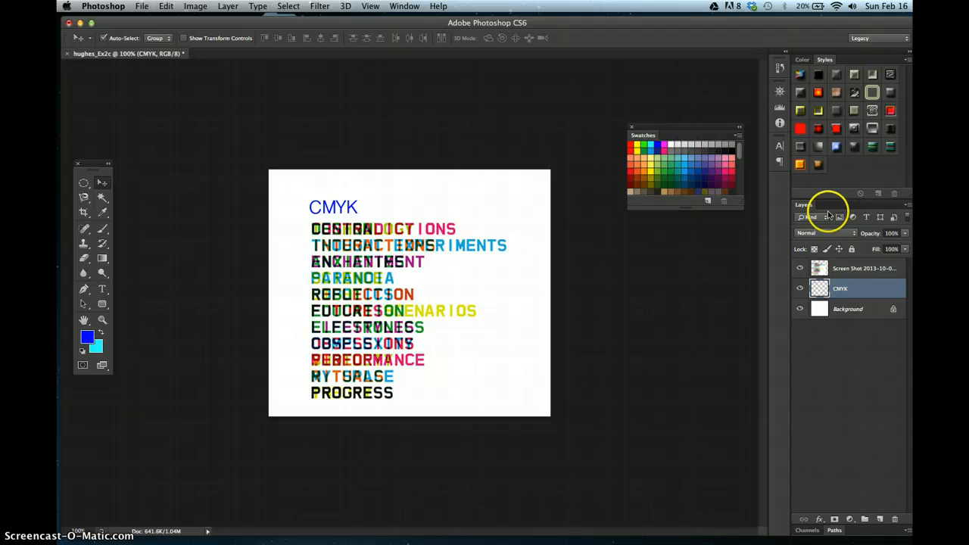
- Move the CMYK layer above the screenshot layer in the layer stack
left_click(908, 206)
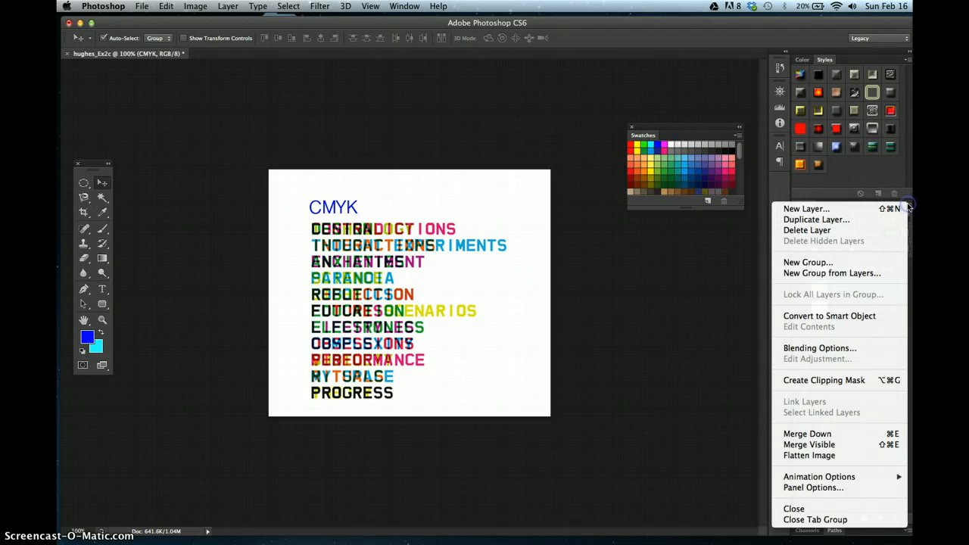
left_click(910, 205)
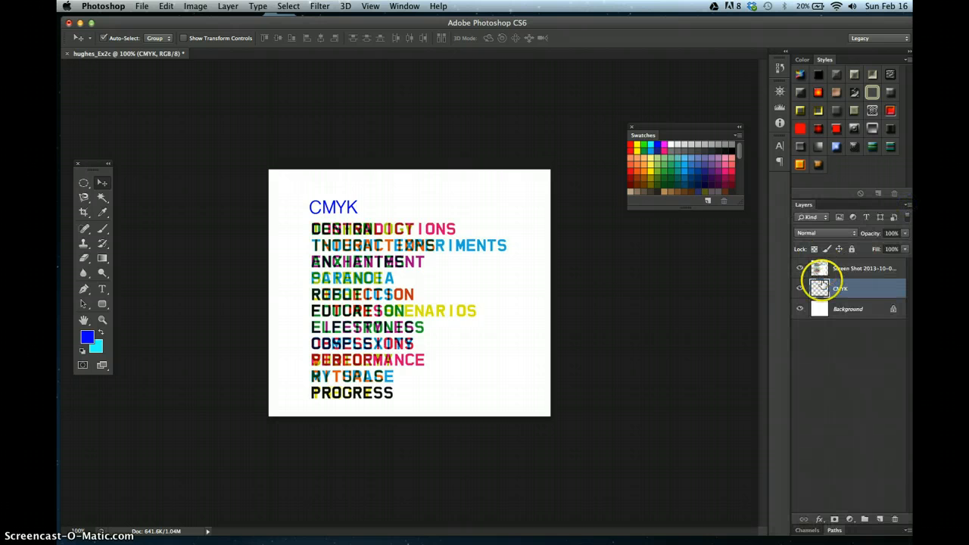
left_click_drag(822, 290, 818, 266)
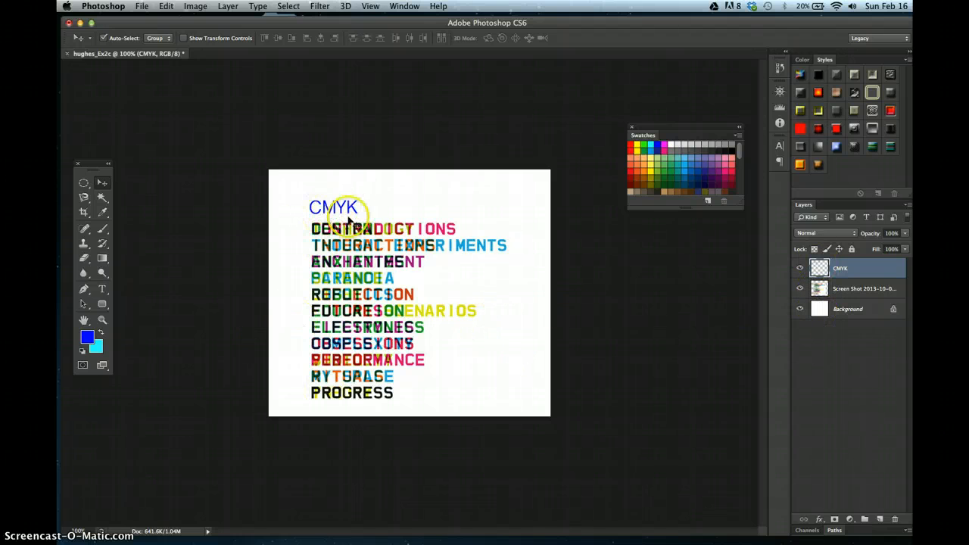
- Flatten the image into a single background layer
left_click(908, 205)
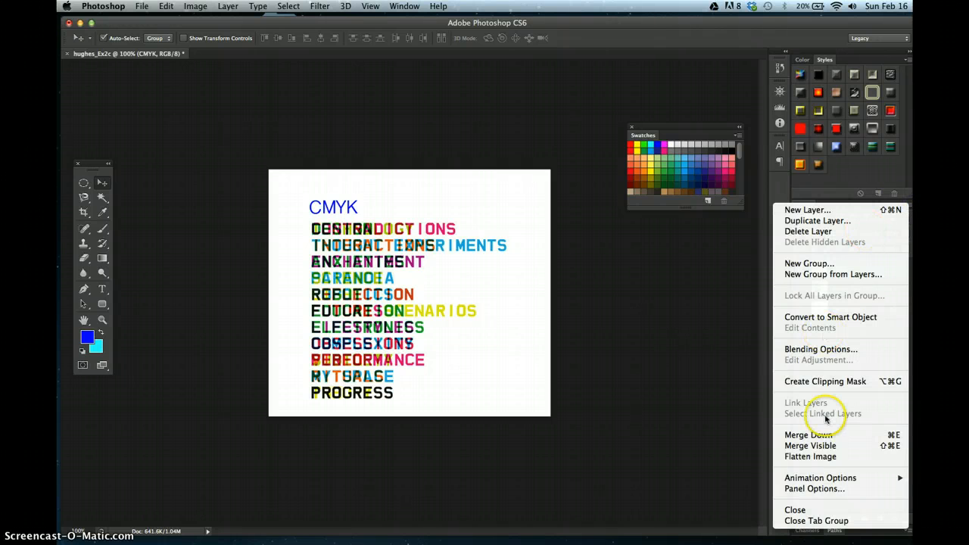
left_click(824, 459)
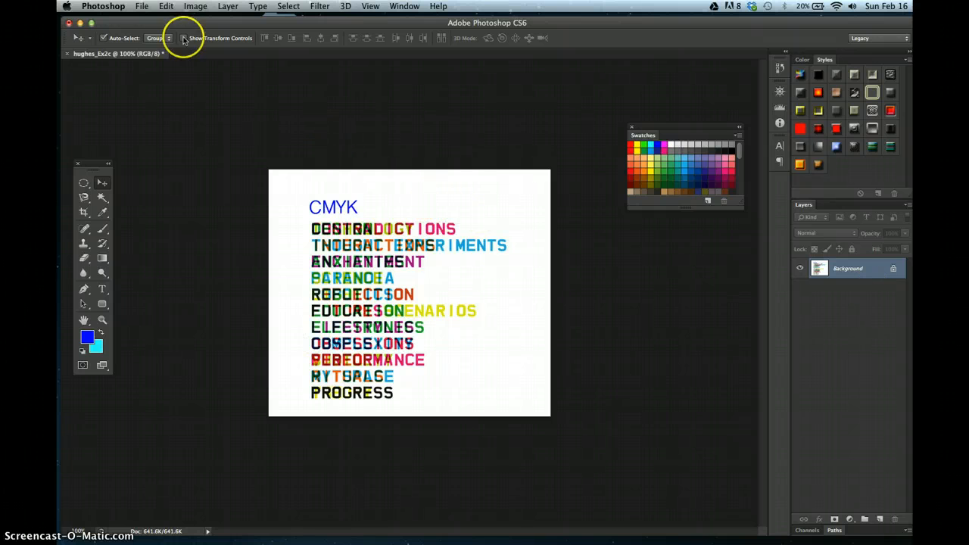
- Save the document as hughes_Ex2c.pdf in Photoshop PDF format to the Desktop, accepting the settings notice
left_click(143, 6)
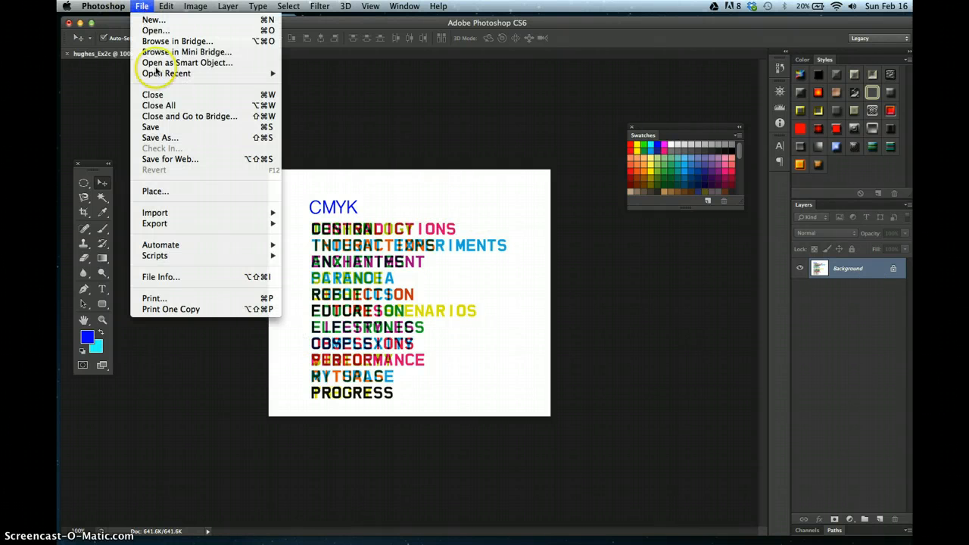
left_click(167, 137)
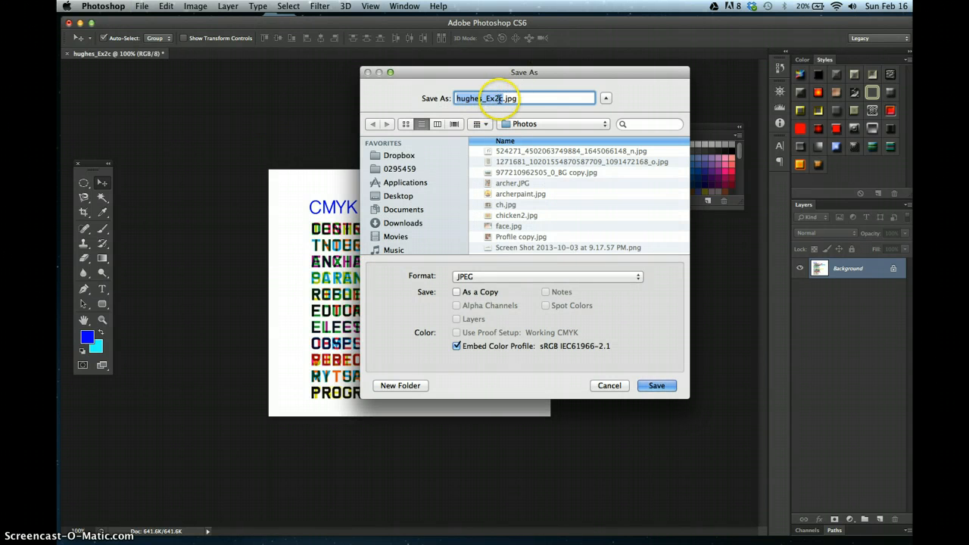
left_click(505, 278)
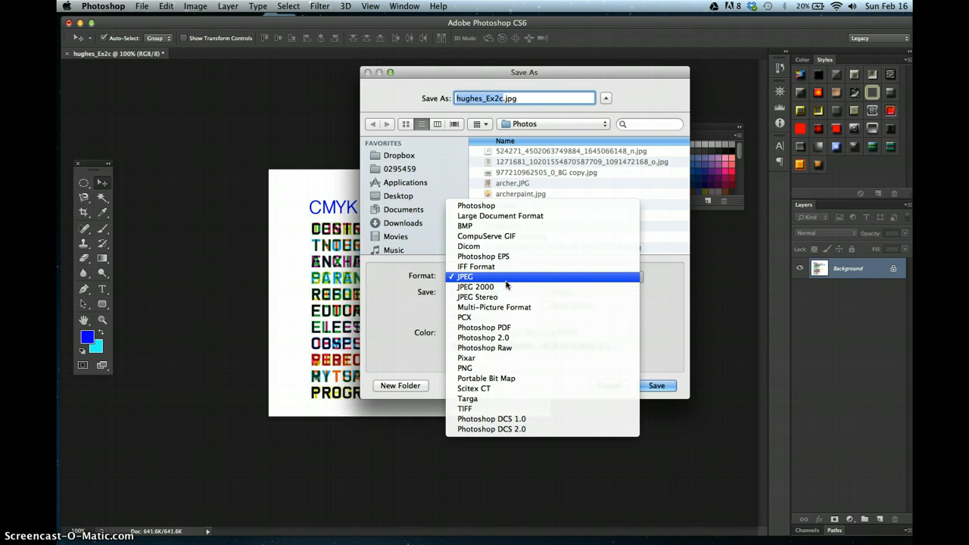
left_click(503, 330)
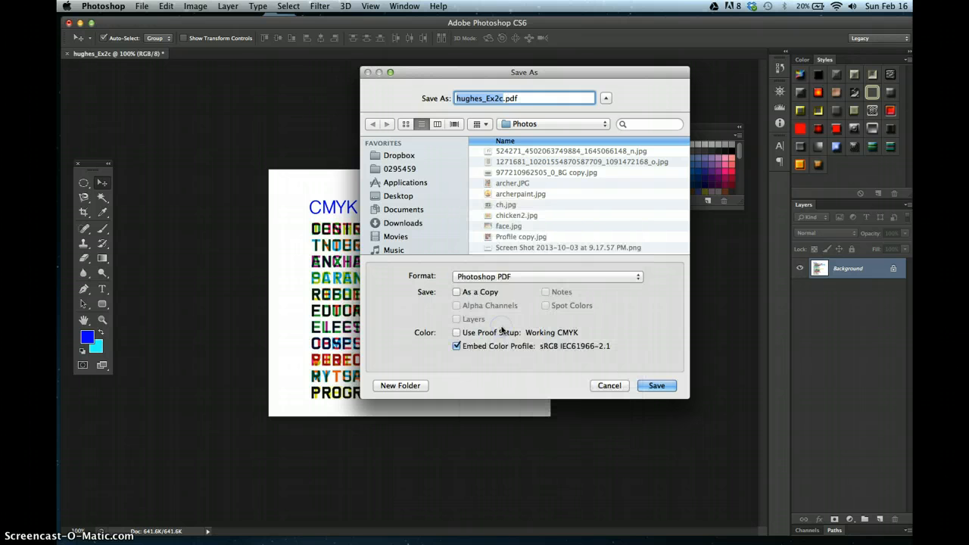
left_click(399, 195)
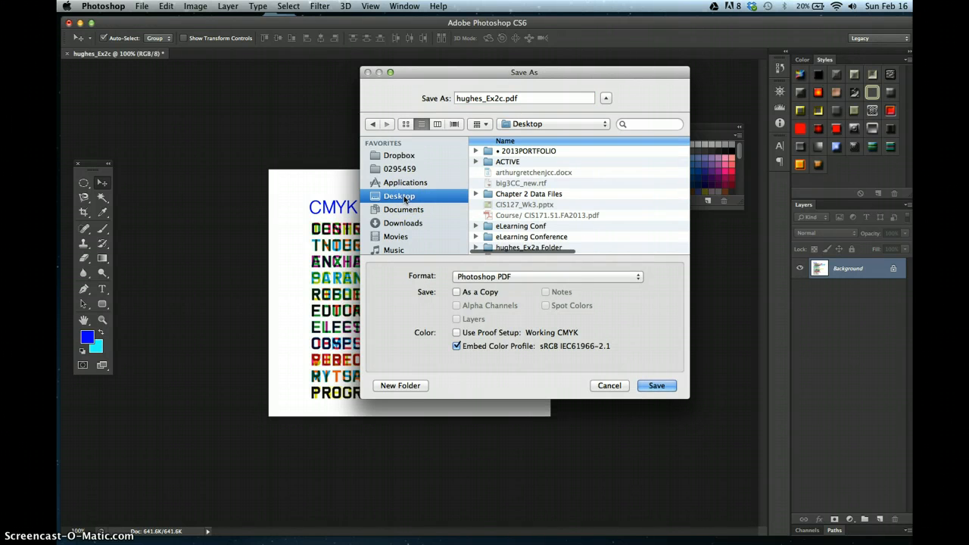
left_click(655, 388)
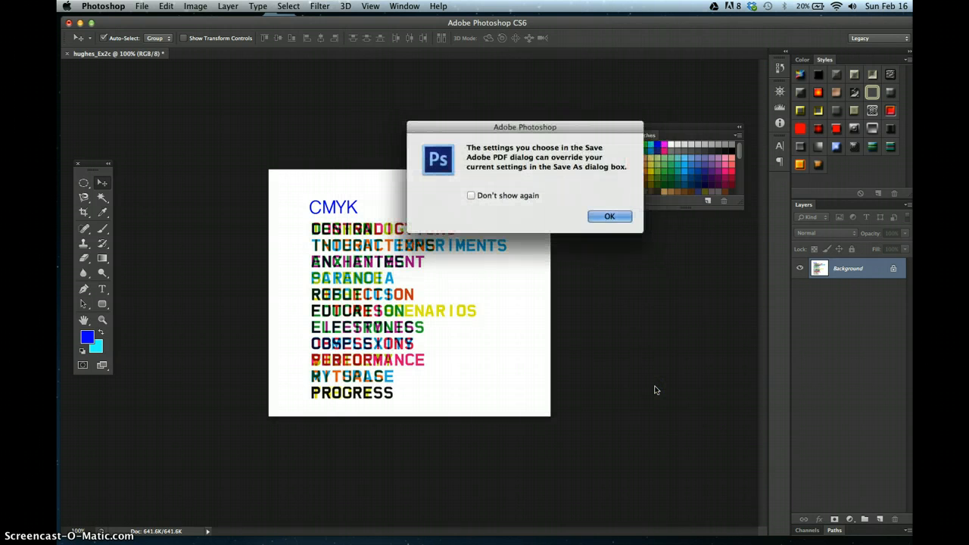
left_click(611, 217)
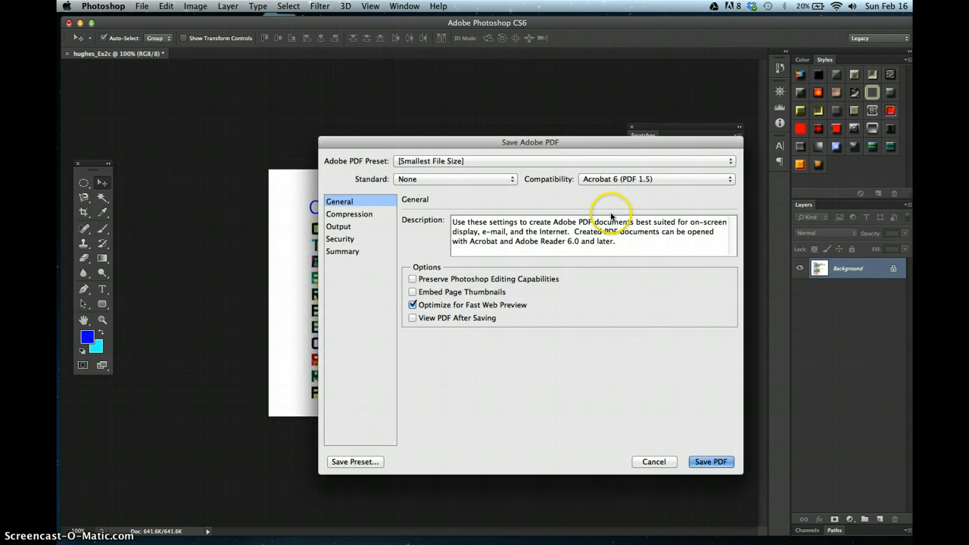
- Choose the [High Quality Print] Adobe PDF preset and save the PDF, agreeing to continue
left_click(453, 161)
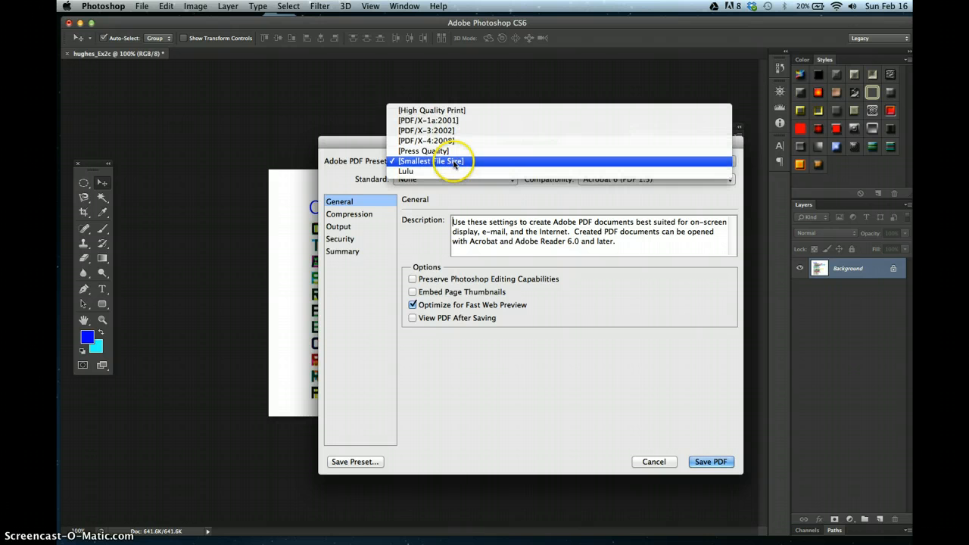
left_click(409, 109)
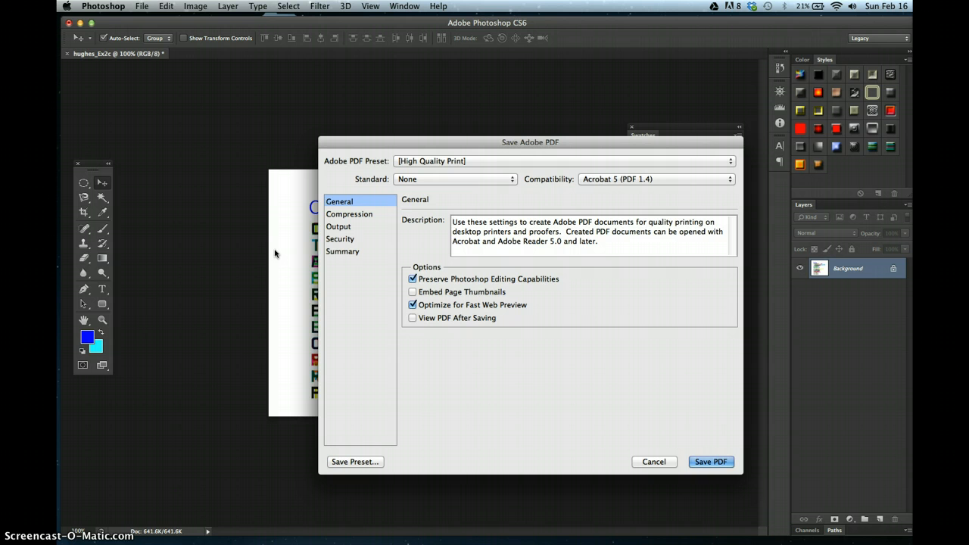
left_click(441, 161)
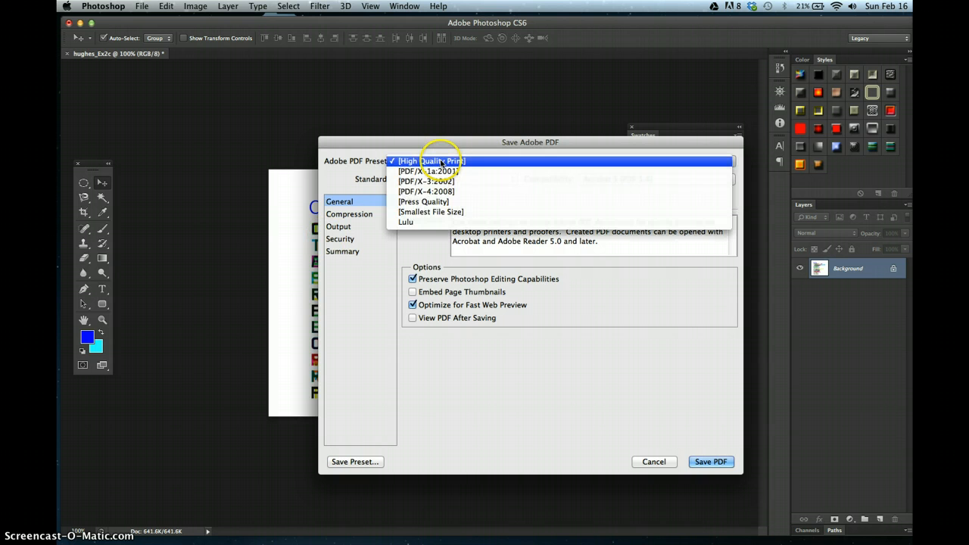
left_click(431, 138)
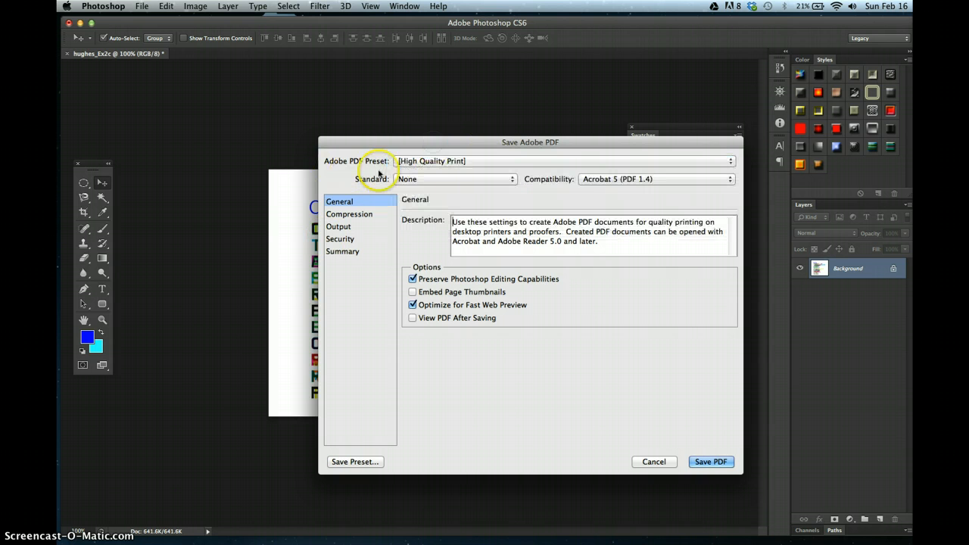
left_click(710, 464)
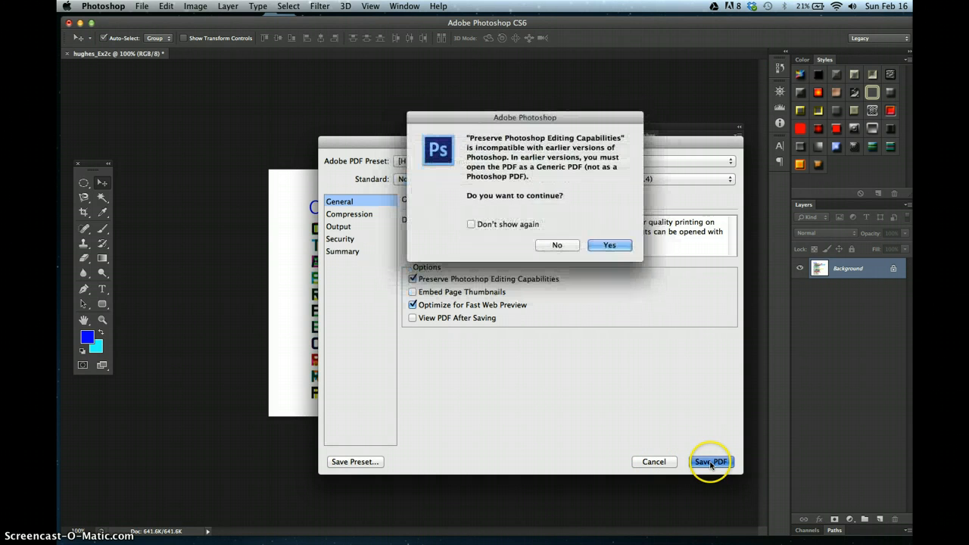
left_click(610, 245)
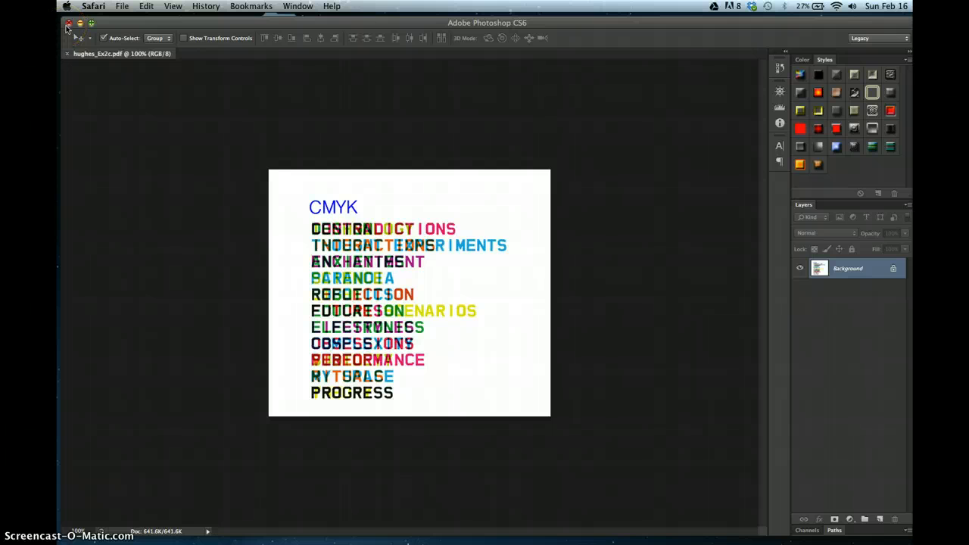
- Close the document and hide Photoshop to reach the desktop
left_click(68, 24)
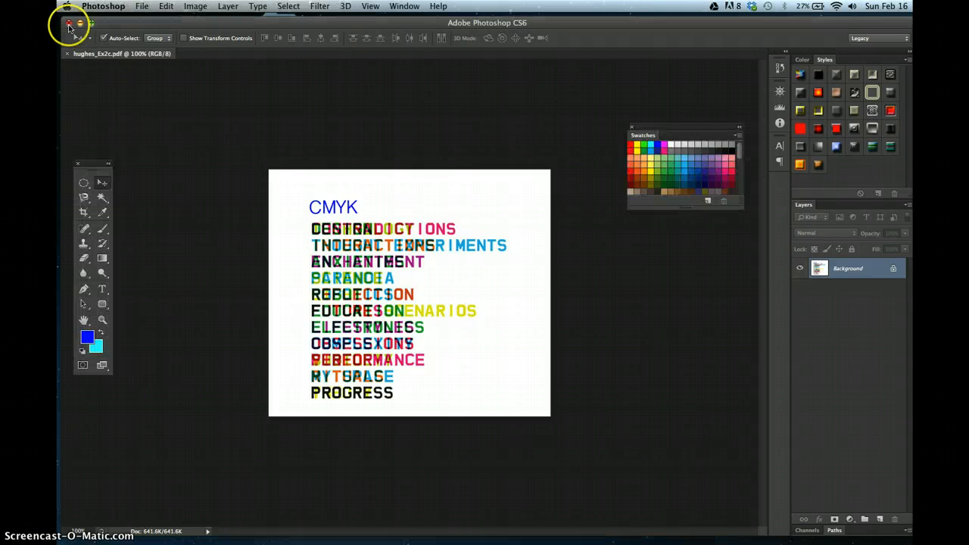
left_click(68, 25)
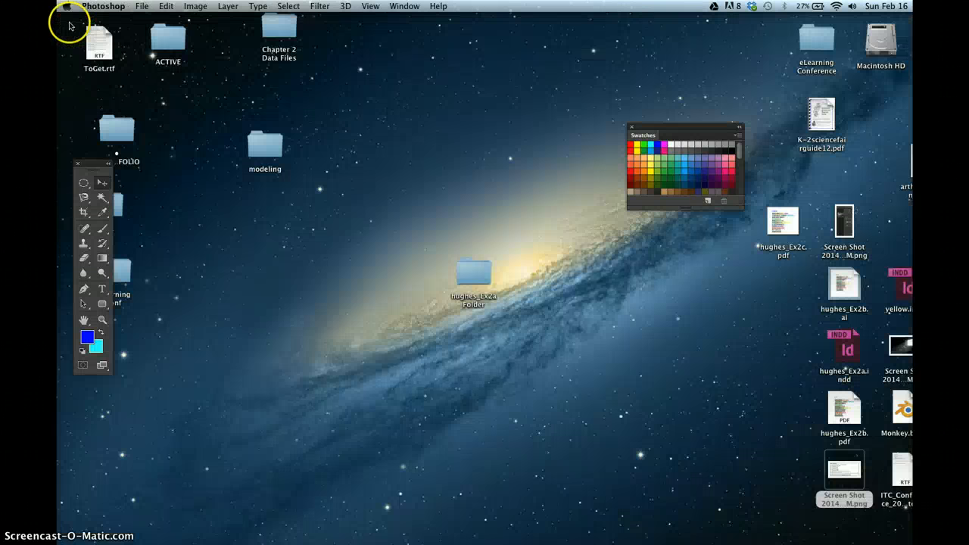
key("super+h")
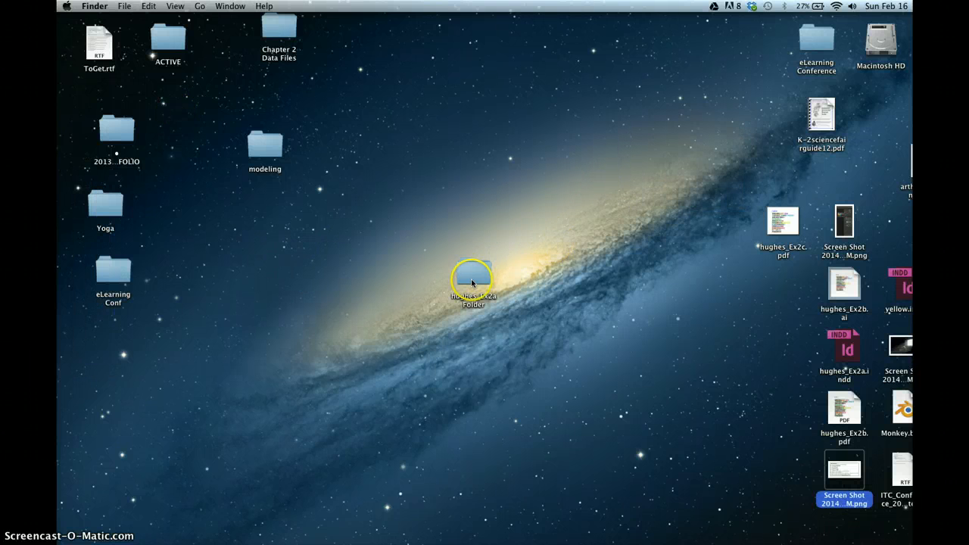
- Gather the hughes_Ex2a Folder, hughes_Ex2c.pdf and hughes_Ex2b.pdf icons together in the middle of the desktop
left_click_drag(473, 274, 503, 200)
left_click_drag(783, 221, 538, 292)
left_click_drag(843, 433, 546, 387)
left_click(616, 354)
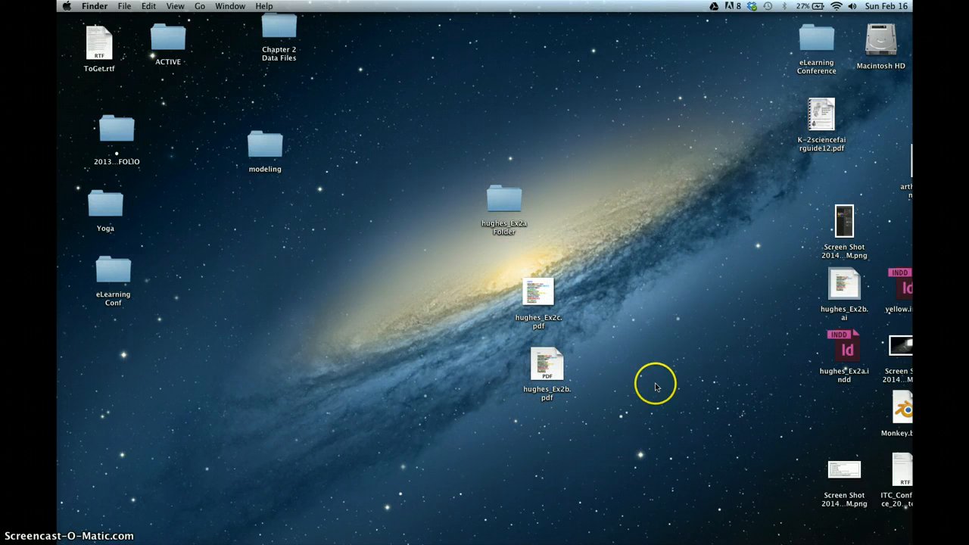
left_click(554, 366)
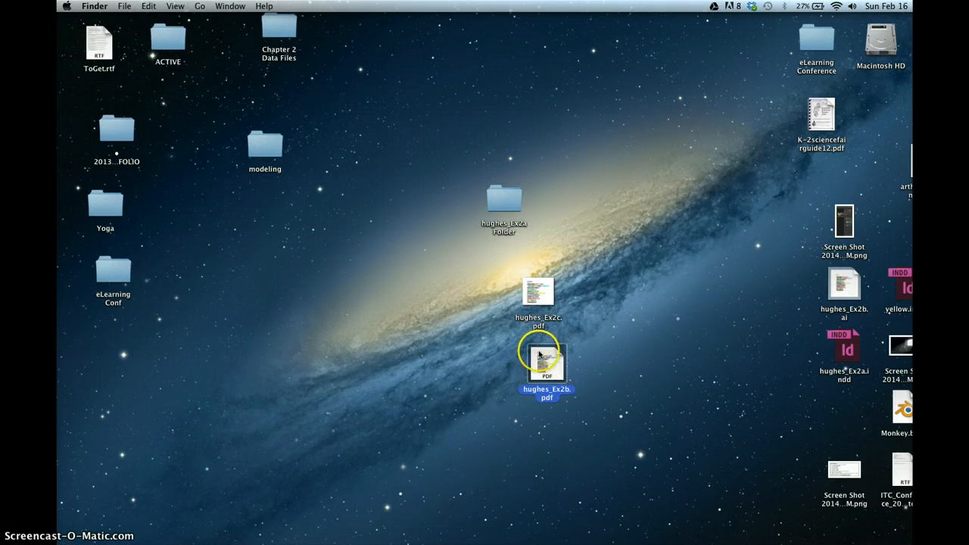
left_click(538, 292)
left_click(619, 335)
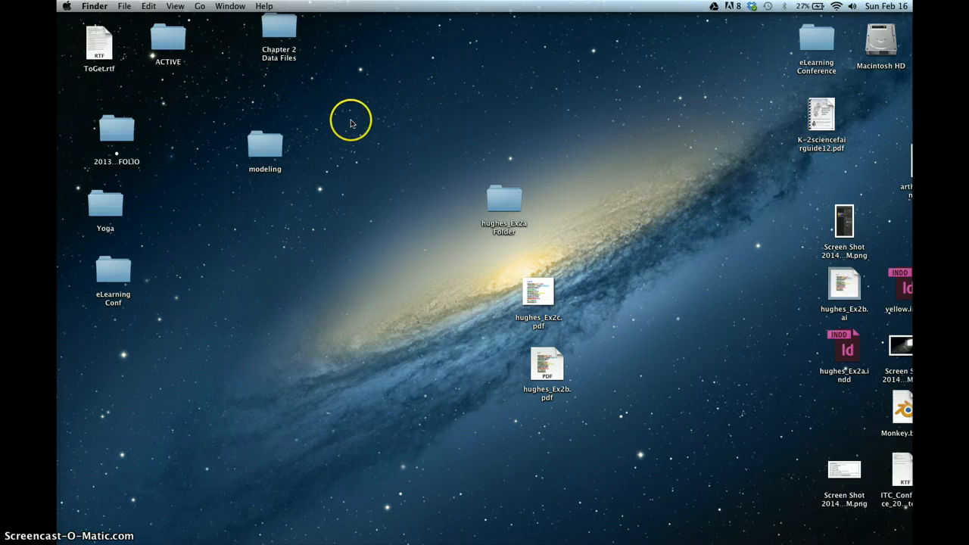
- Create a new desktop folder beside those files and name it Exercise2
left_click(124, 6)
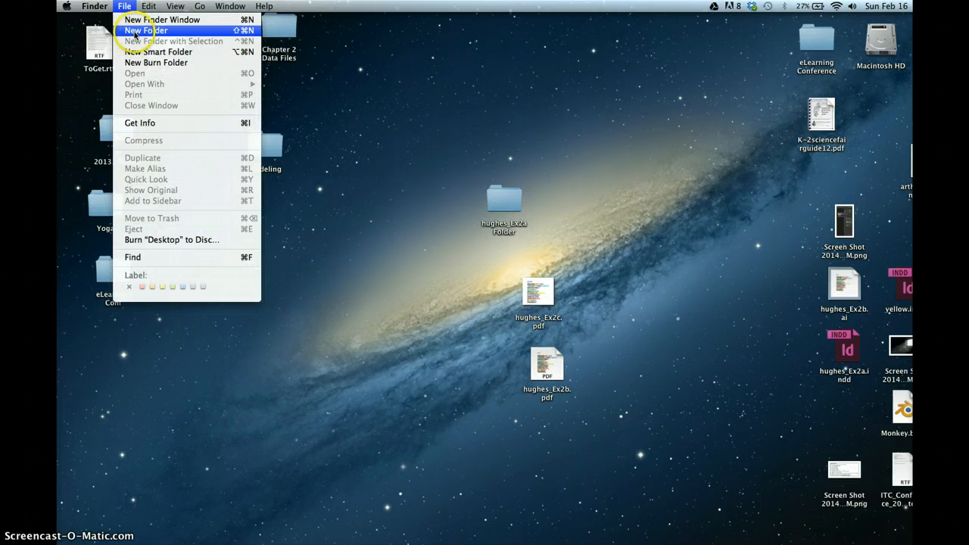
left_click(146, 30)
left_click_drag(839, 416, 572, 229)
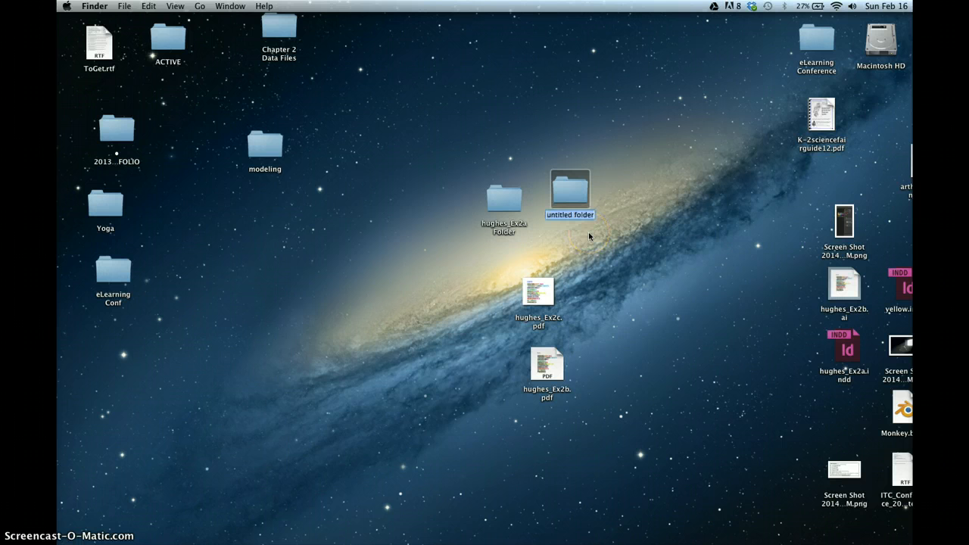
type("Exercise2")
left_click(651, 303)
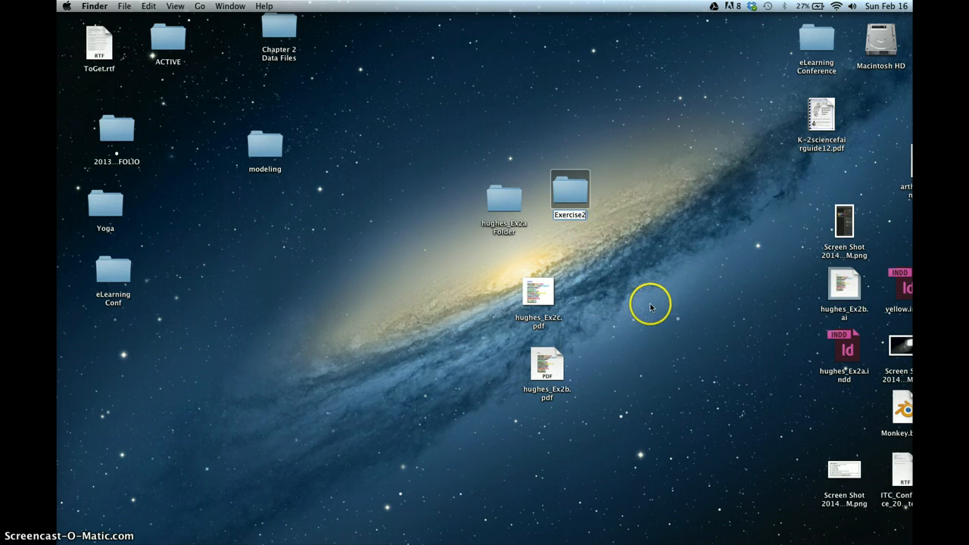
- Move the hughes_Ex2a Folder, hughes_Ex2c.pdf and hughes_Ex2b.pdf into the Exercise2 folder
left_click(505, 203)
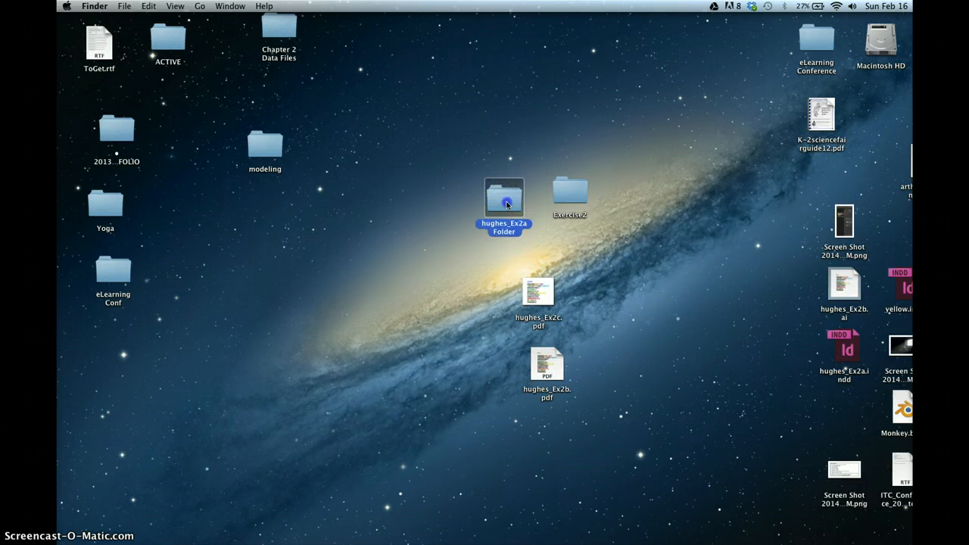
left_click_drag(505, 172, 572, 193)
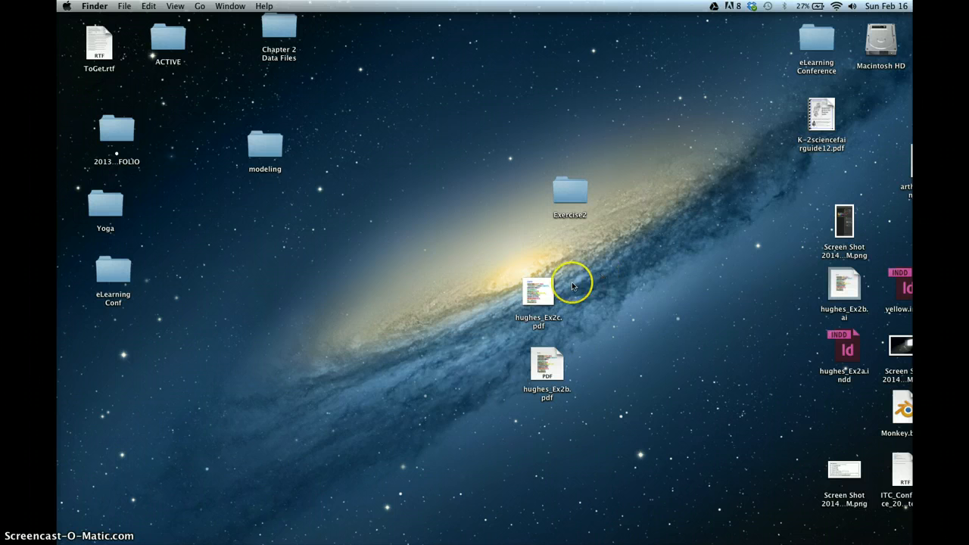
left_click_drag(536, 290, 568, 193)
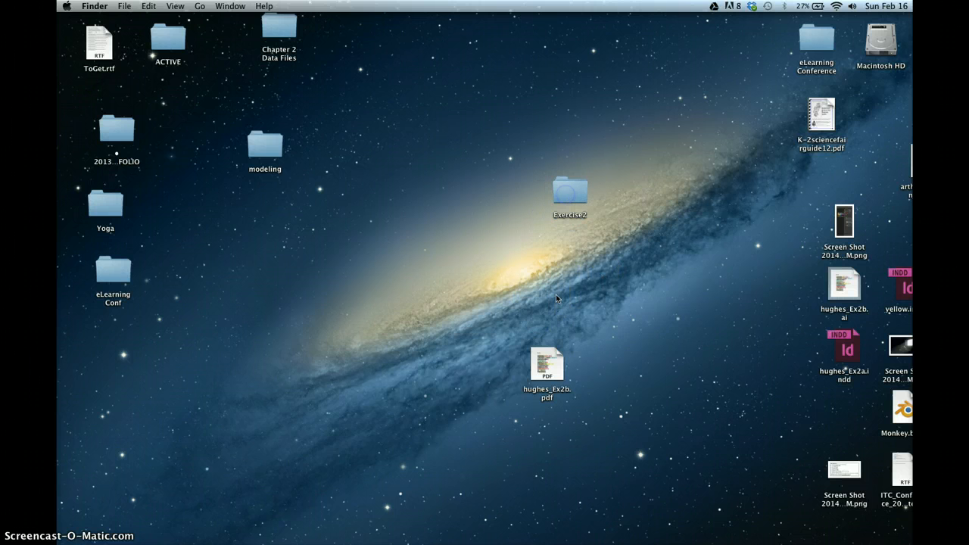
left_click_drag(543, 358, 559, 191)
- Compress the Exercise2 folder into a zip archive
left_click(571, 189)
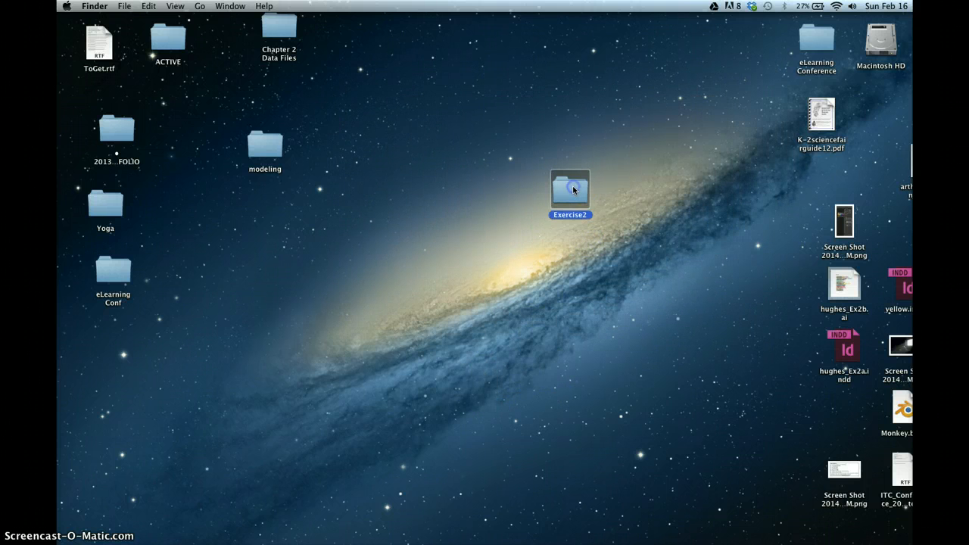
left_click(124, 6)
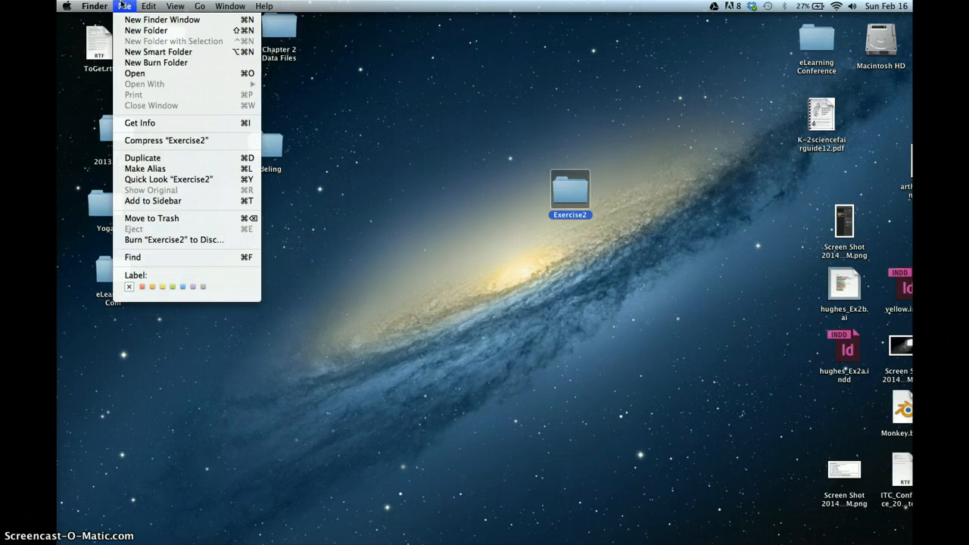
left_click(153, 142)
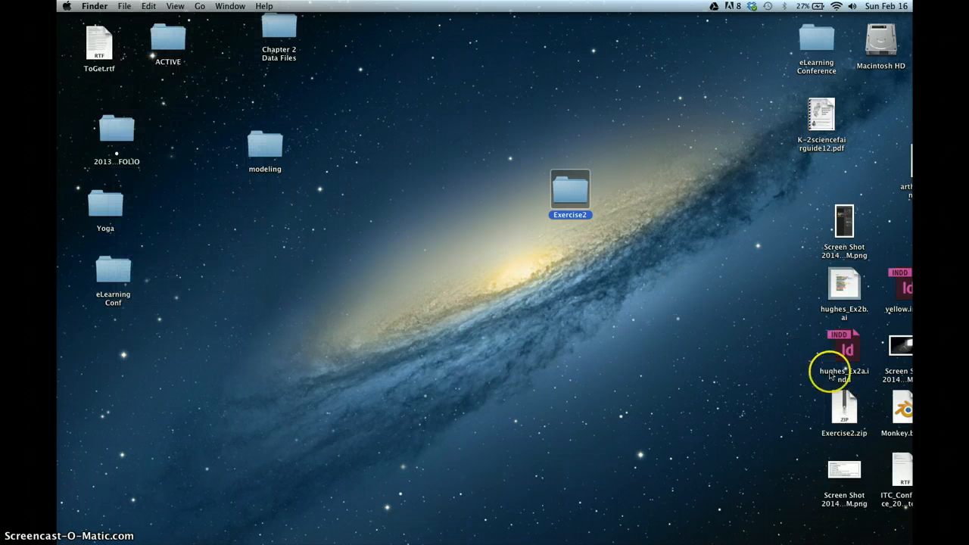
- Move Exercise2.zip beneath the Exercise2 folder on the desktop
left_click_drag(833, 400, 570, 253)
left_click(574, 265)
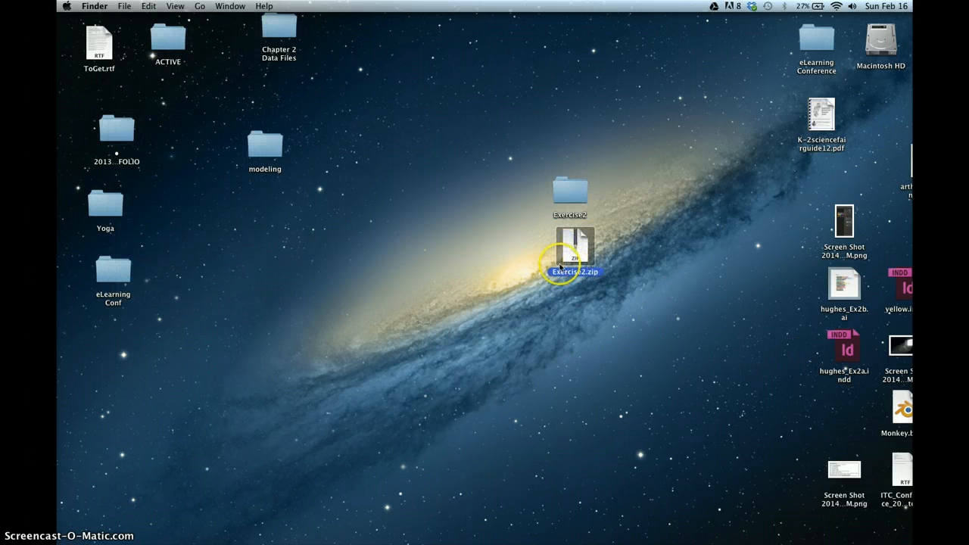
left_click(622, 247)
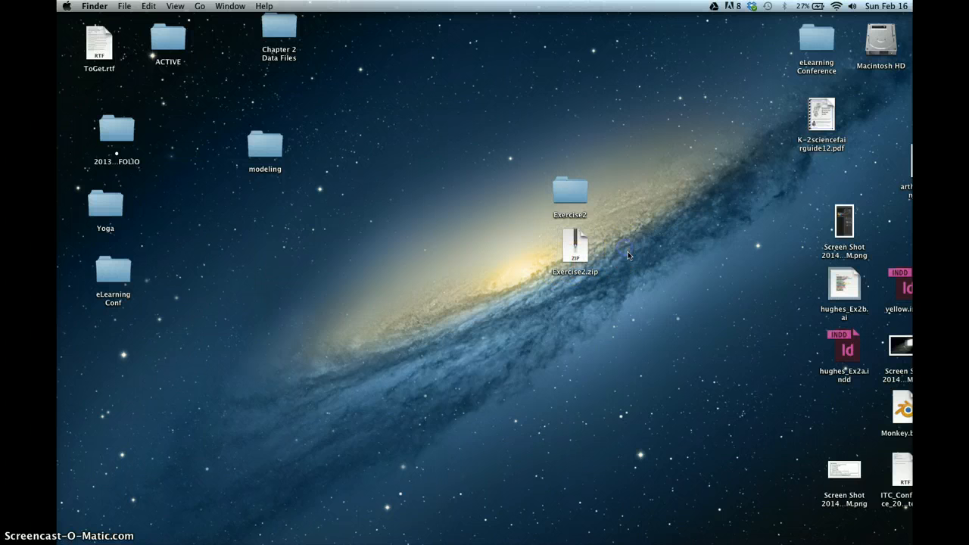
left_click(565, 245)
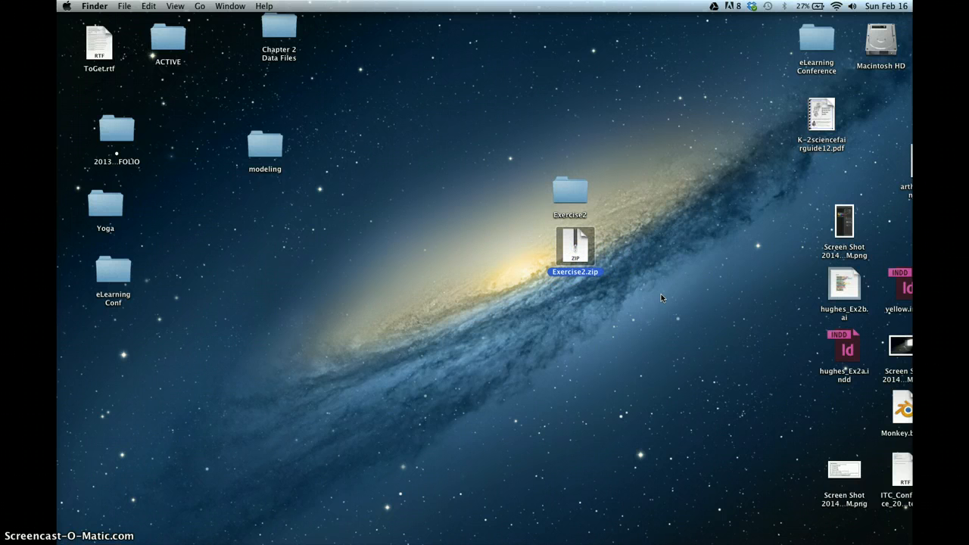